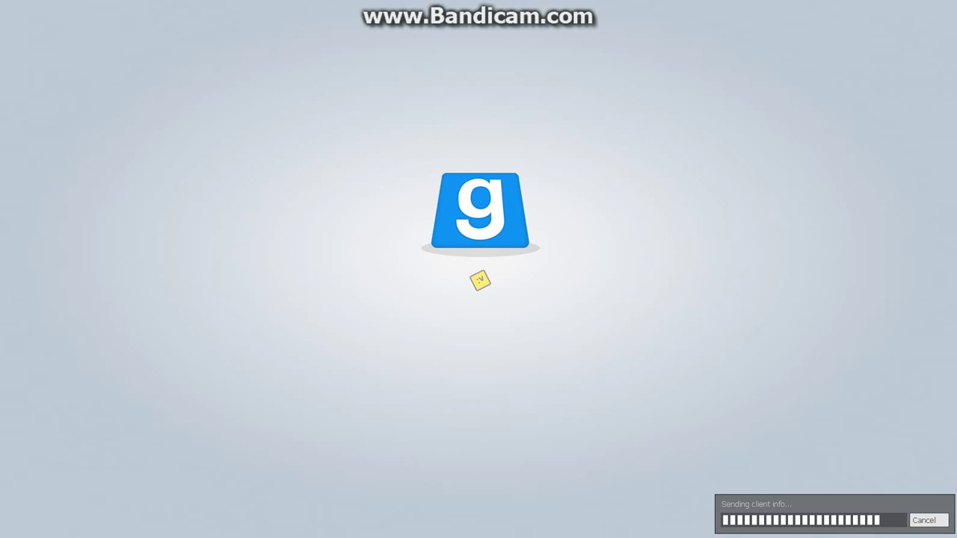
# Close the console and pause menu to return to the game
pyautogui.press('Escape')
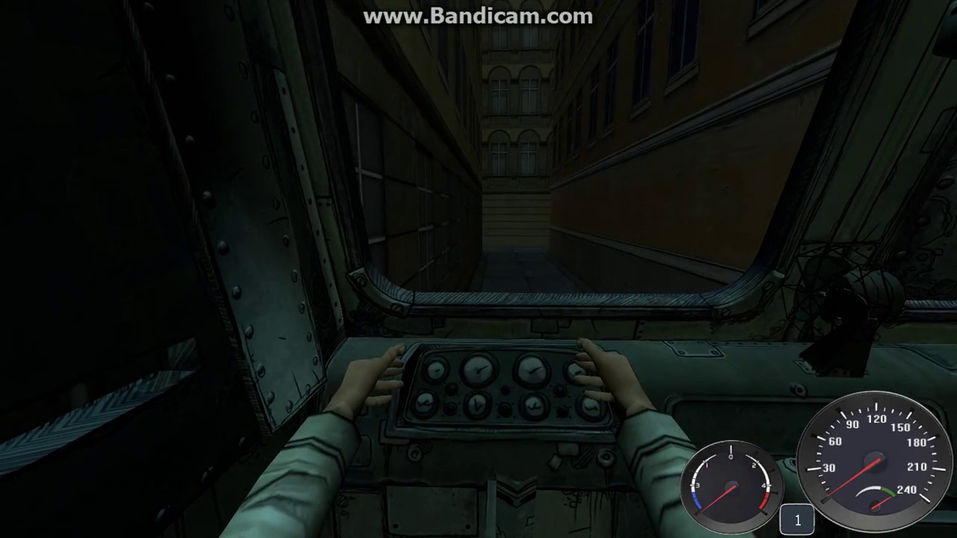
pyautogui.press('`')
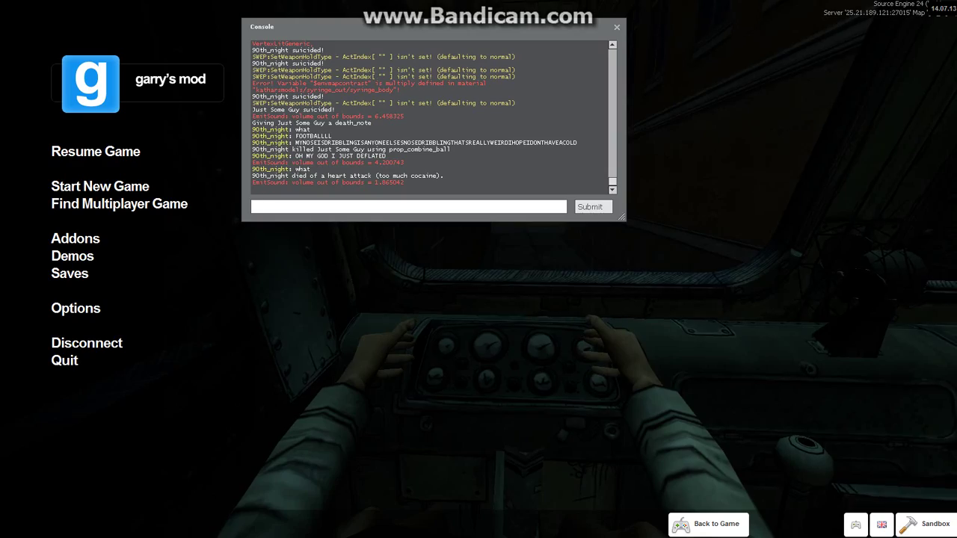
pyautogui.press('`')
pyautogui.press('Escape')
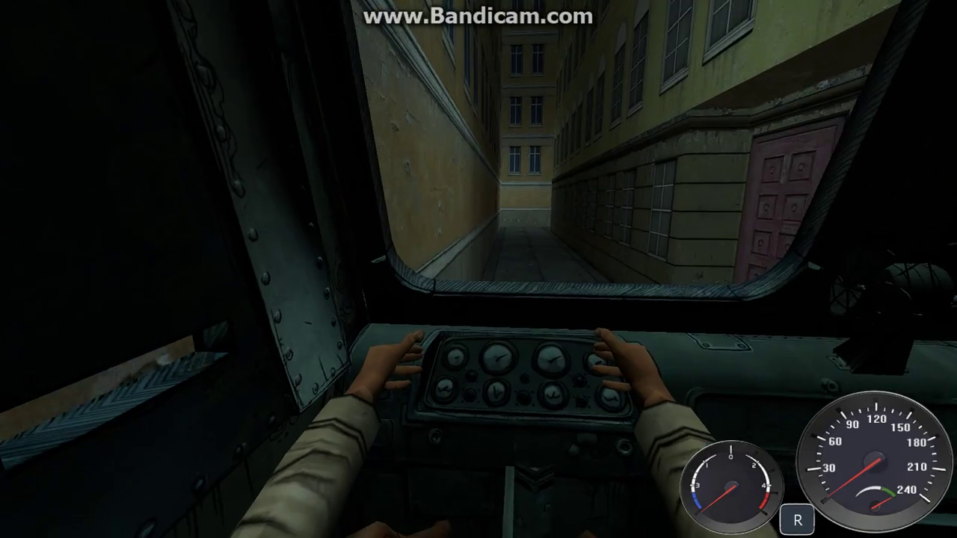
# Drive the bus down the alley, shifting between first gear and reverse
pyautogui.press('w')
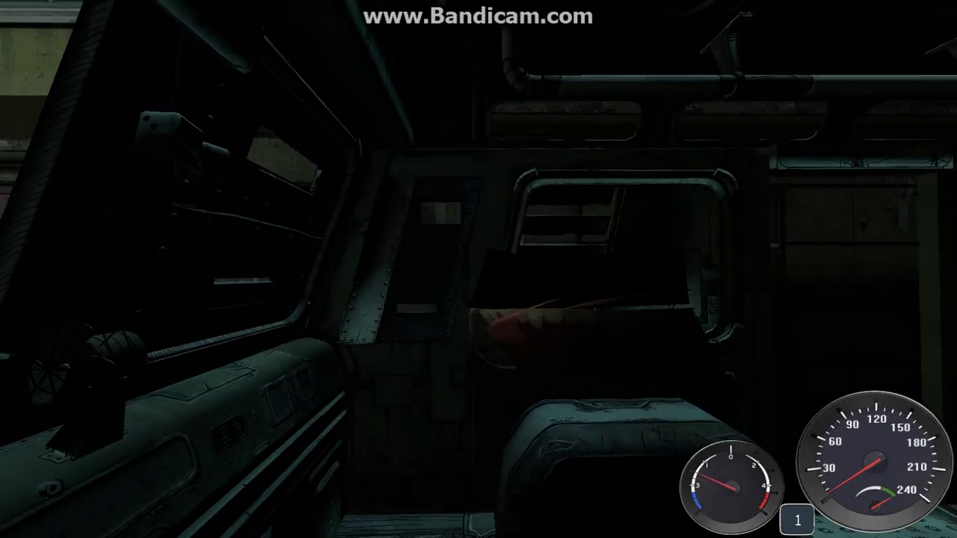
pyautogui.press('s')
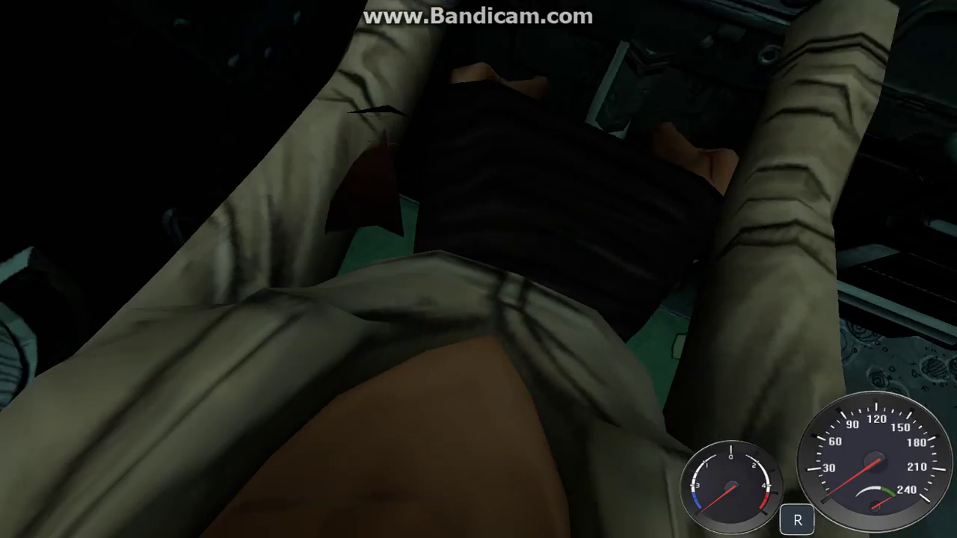
pyautogui.press('w')
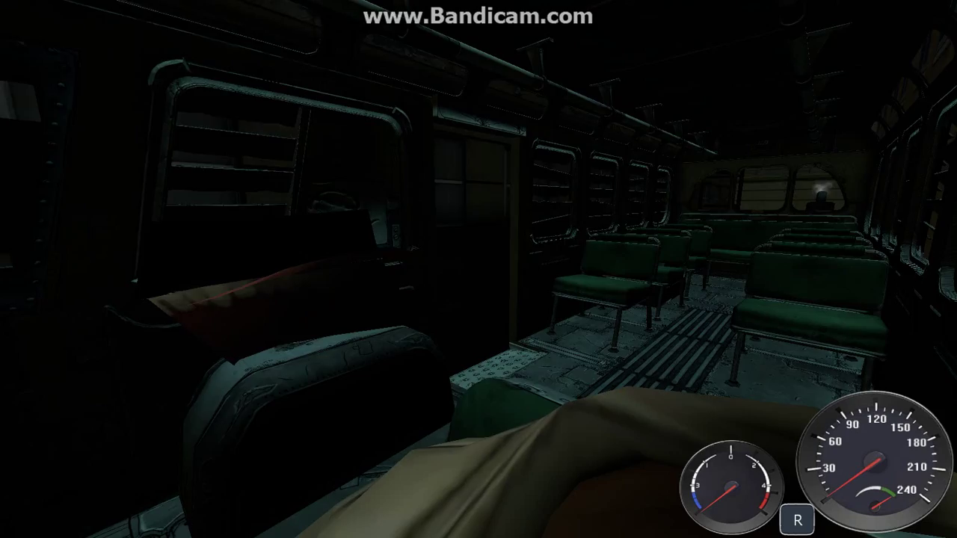
pyautogui.press('w')
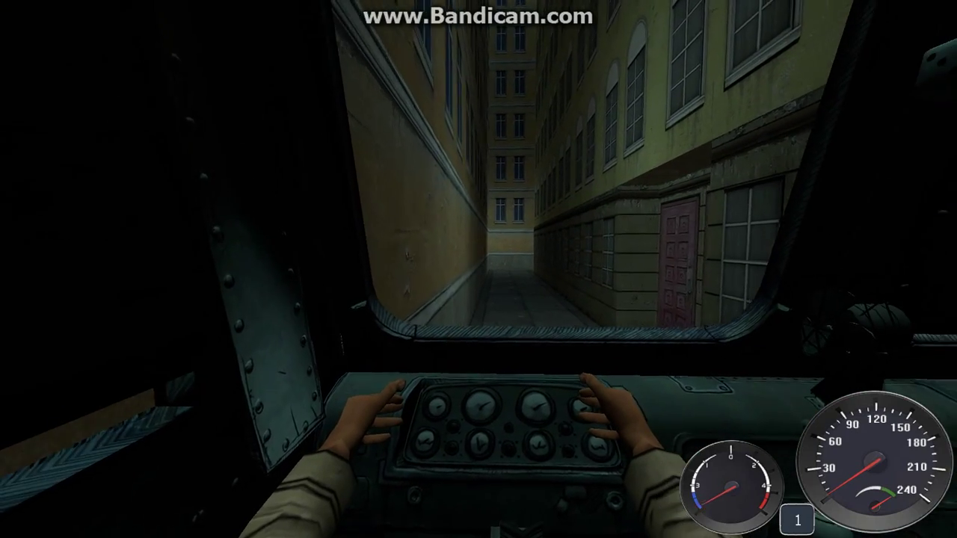
pyautogui.press('s')
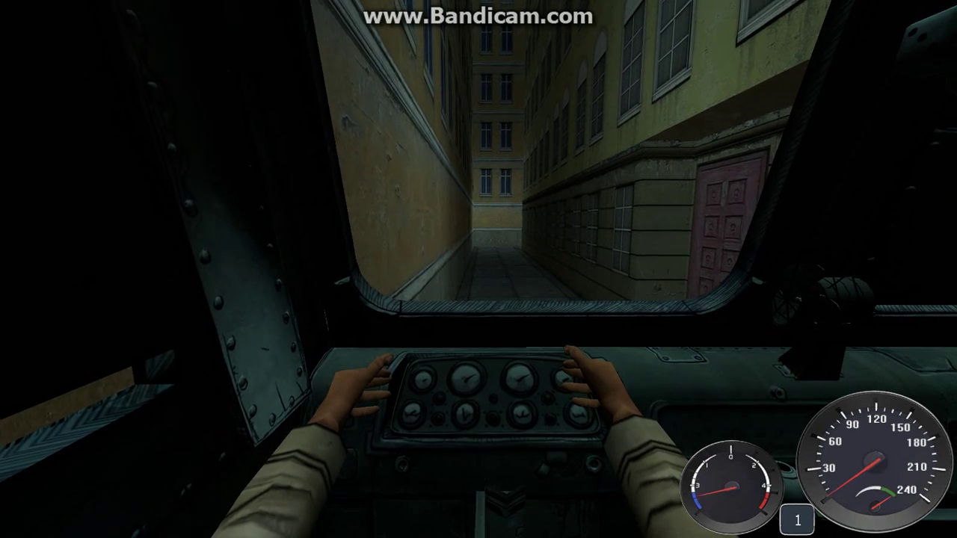
pyautogui.press('w')
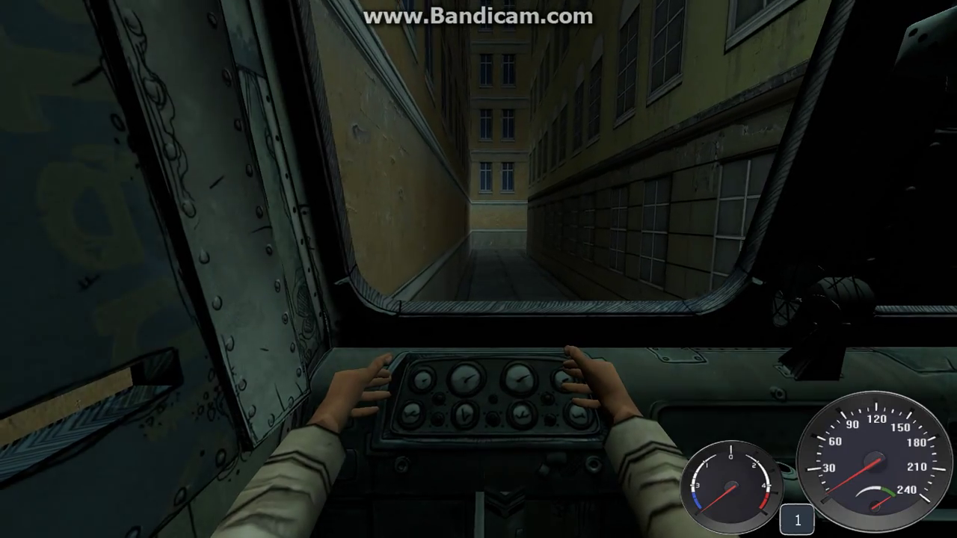
pyautogui.press('s')
pyautogui.press('w')
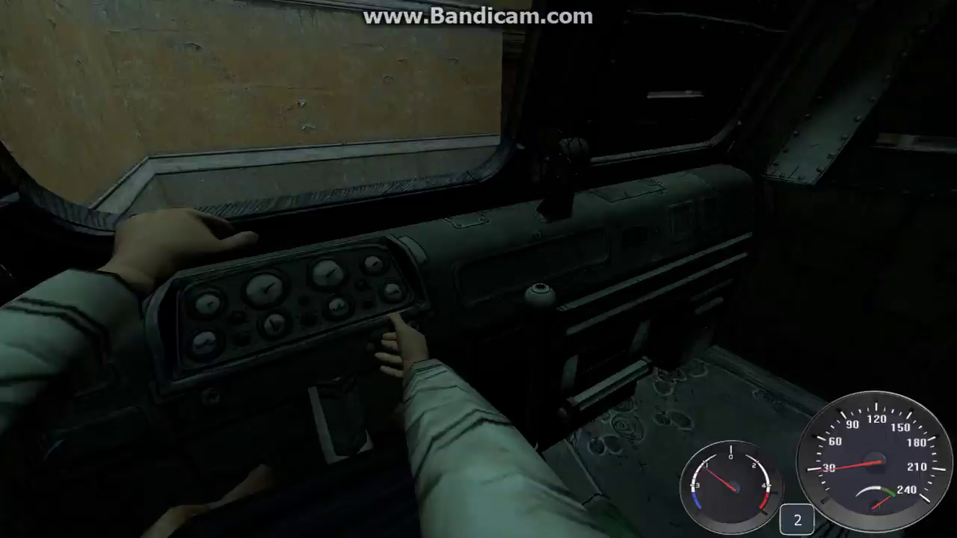
# Get out of the bus and fly up onto a nearby rooftop
pyautogui.press('e')
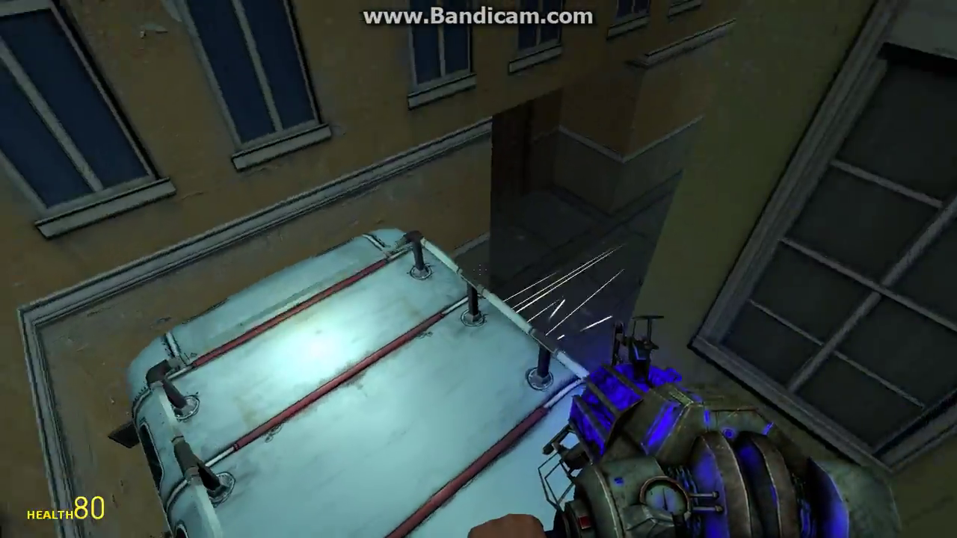
pyautogui.press('q')
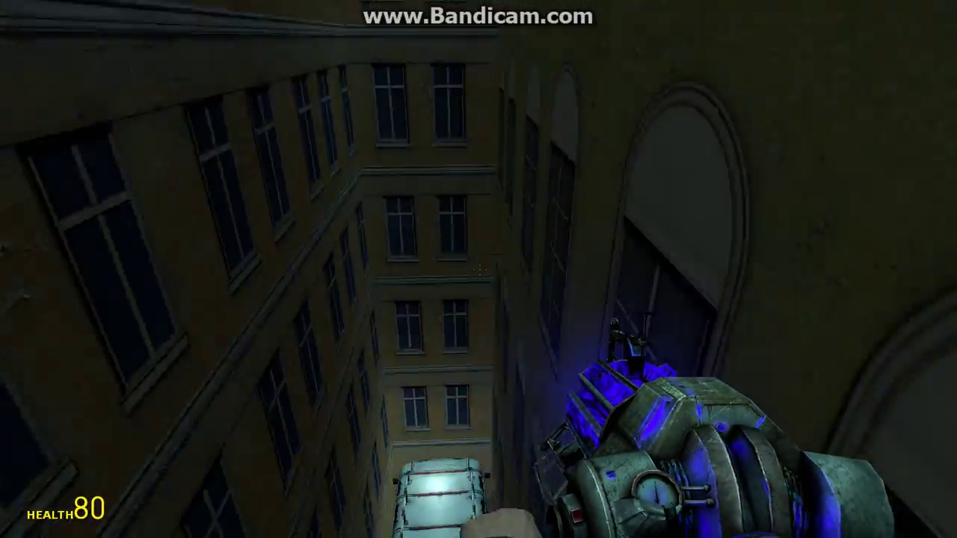
pyautogui.press('q')
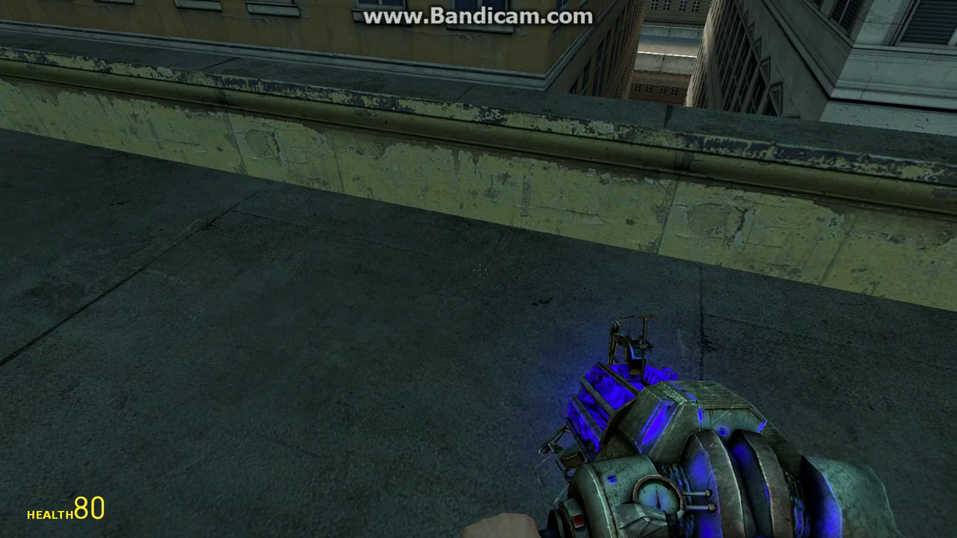
# Browse the weapon categories and take the M134 Minigun from M9K Machine Guns
pyautogui.press('q')
pyautogui.click(107, 39)
pyautogui.click(101, 87)
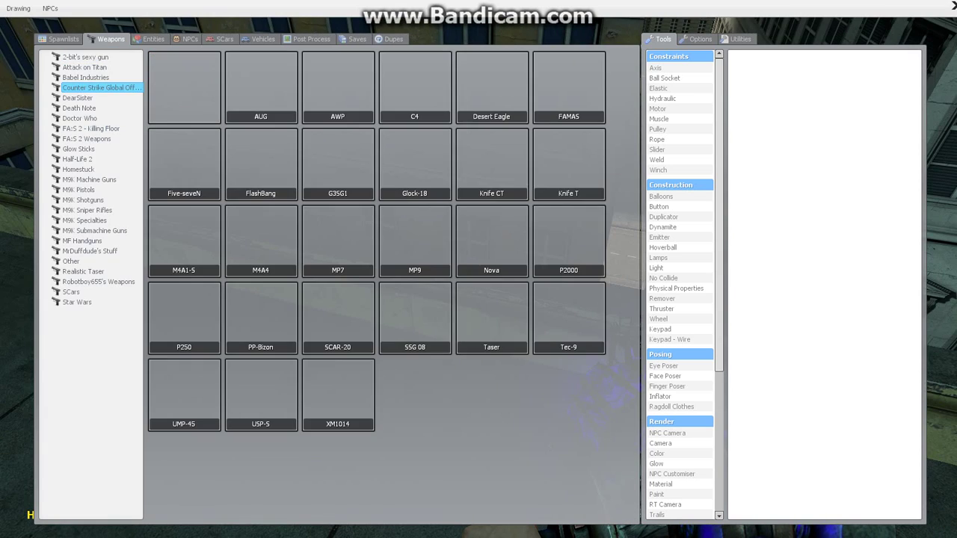
pyautogui.click(79, 118)
pyautogui.click(77, 98)
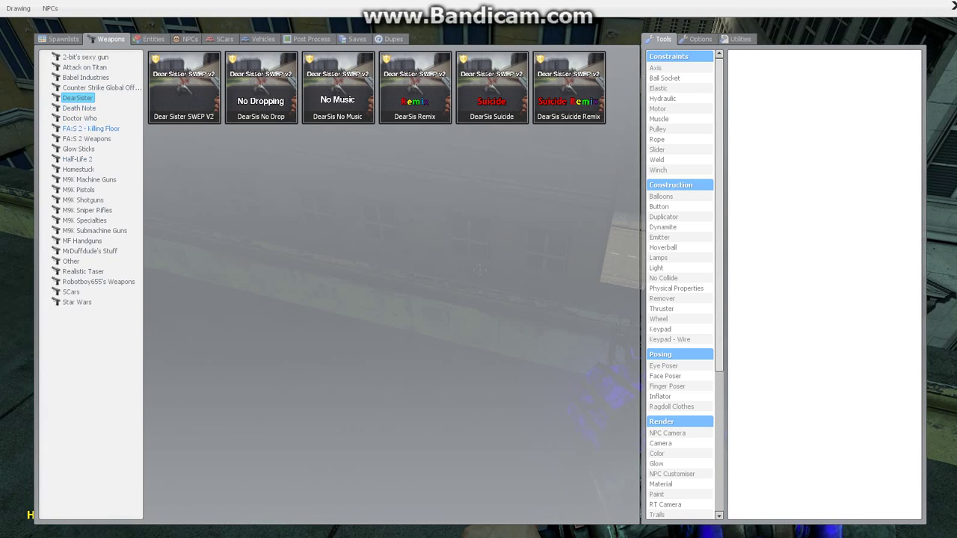
pyautogui.click(78, 149)
pyautogui.click(90, 129)
pyautogui.click(83, 199)
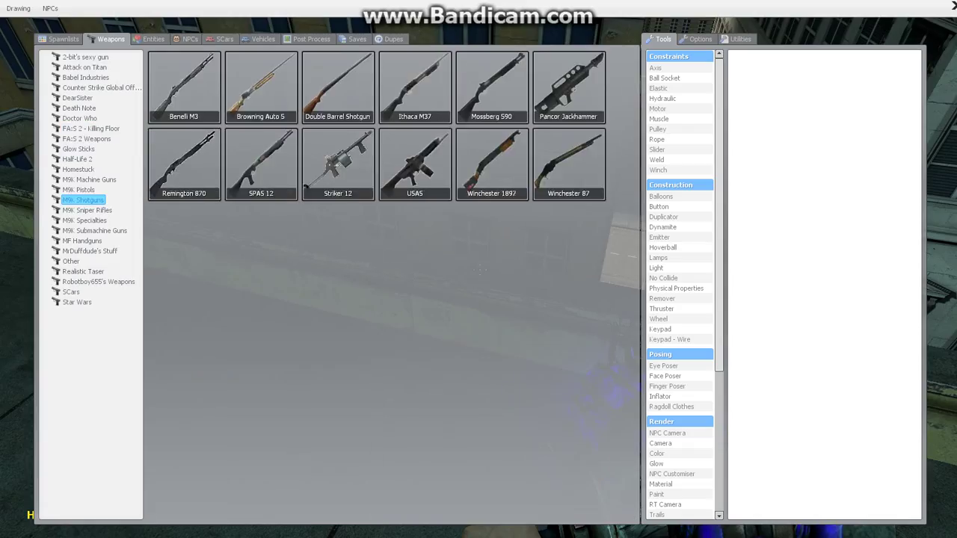
pyautogui.click(89, 179)
pyautogui.click(338, 87)
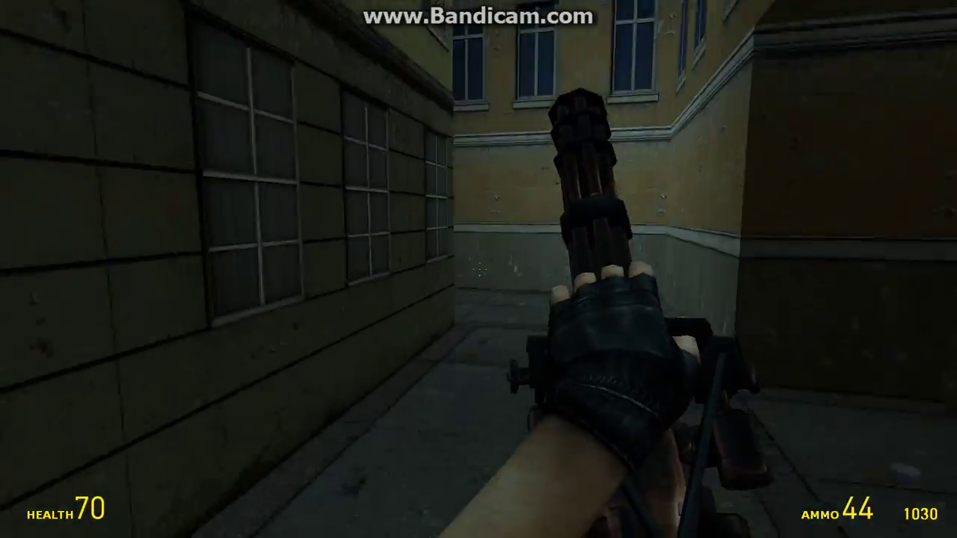
# Fire the minigun at the bus, then walk into the street and fire across it
pyautogui.moveTo(479, 269); pyautogui.dragTo(479, 269)
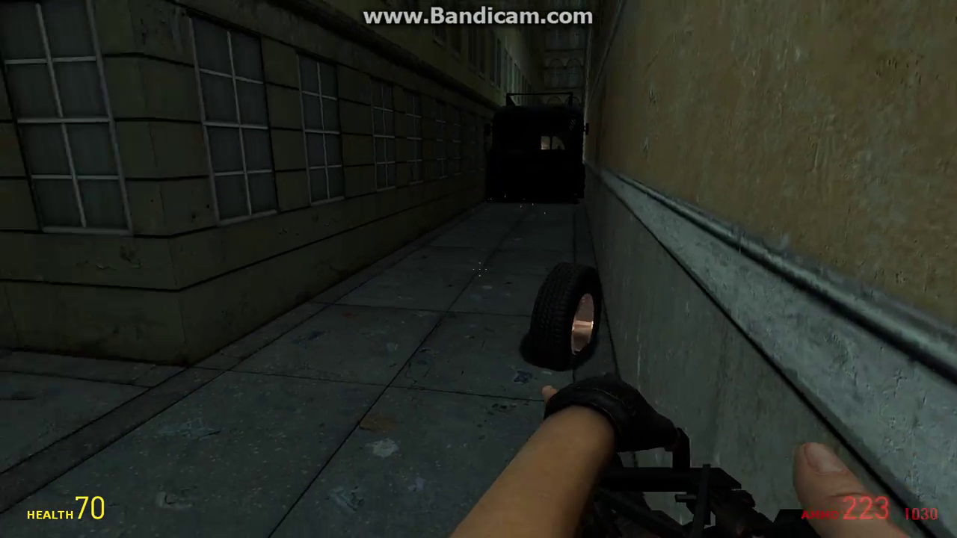
pyautogui.press('w')
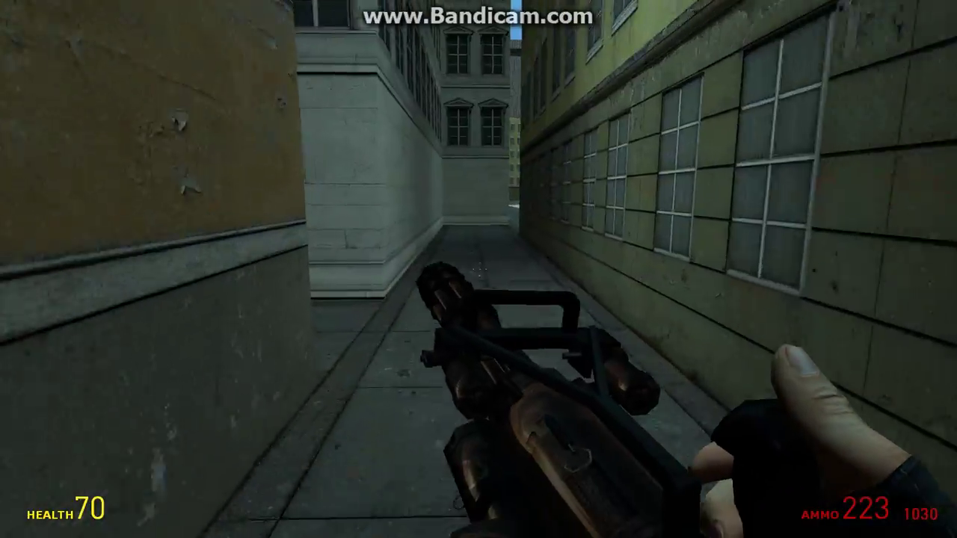
pyautogui.press('w')
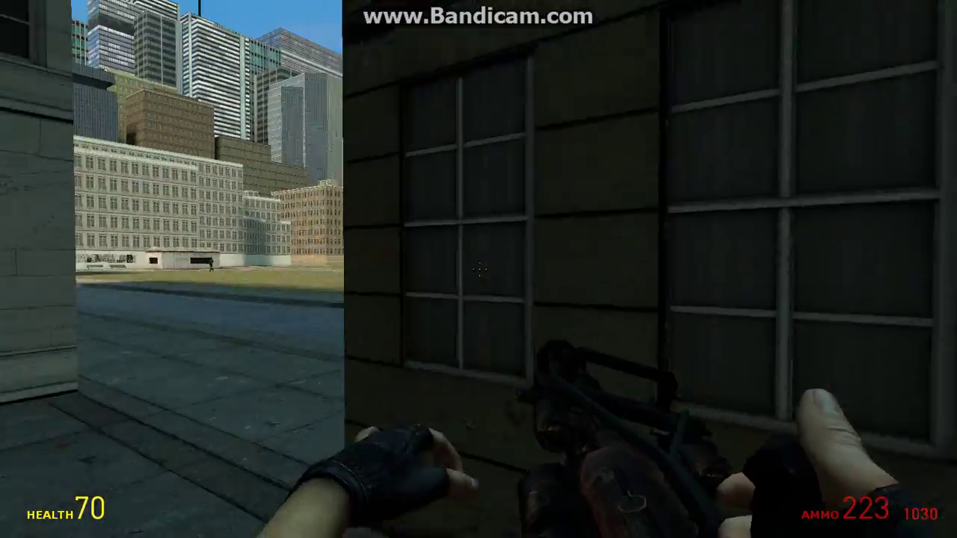
pyautogui.scroll(-1, 478, 269)
pyautogui.click(479, 269)
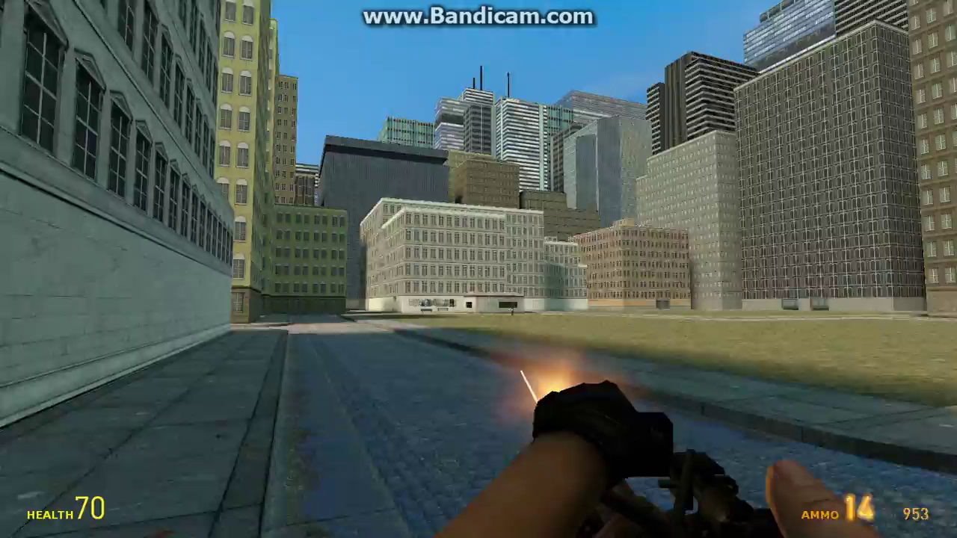
pyautogui.scroll(-1, 478, 269)
# Fire the M1918 BAR and reload it
pyautogui.press('q')
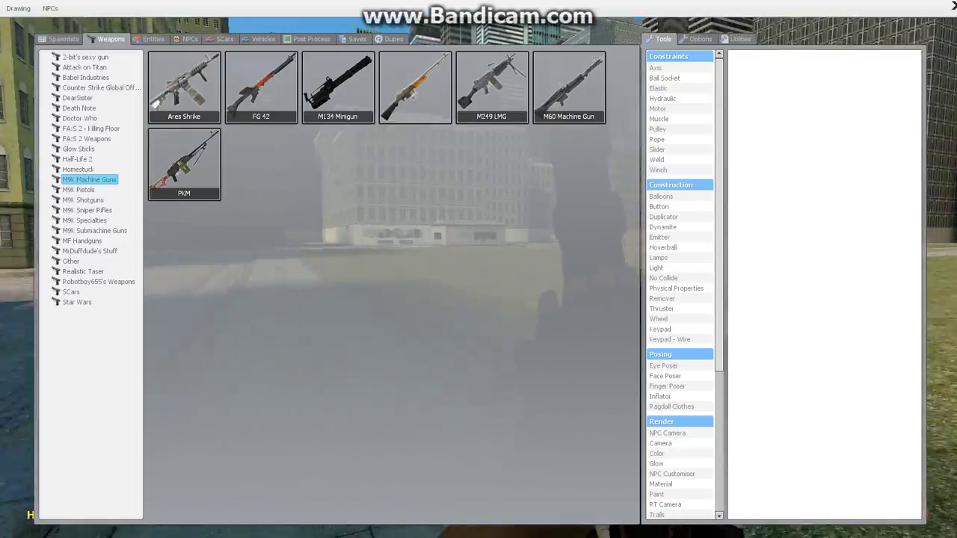
pyautogui.press('q')
pyautogui.scroll(-1, 478, 270)
pyautogui.click(478, 270)
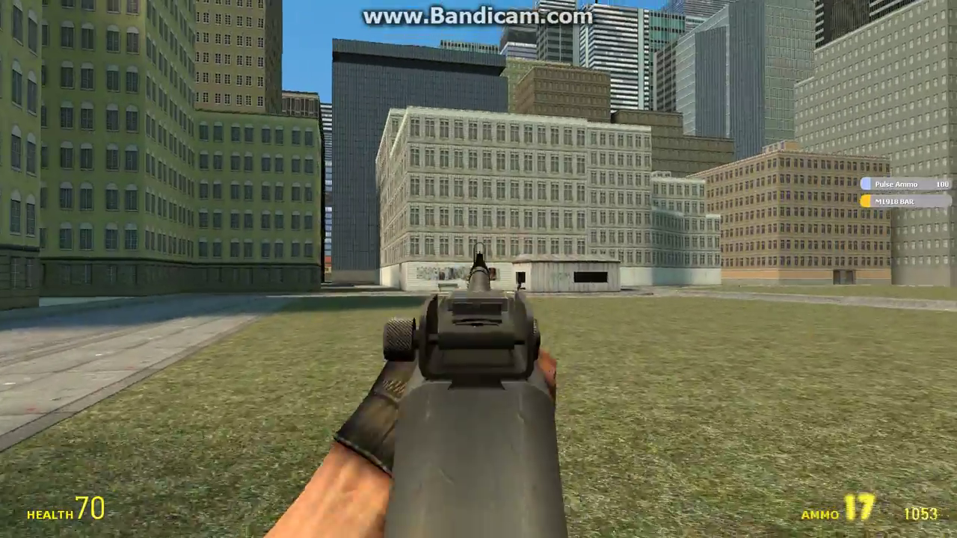
pyautogui.press('r')
# Undo the bus and spawn the red Chaos126p SCar, briefly entering it
pyautogui.press('z')
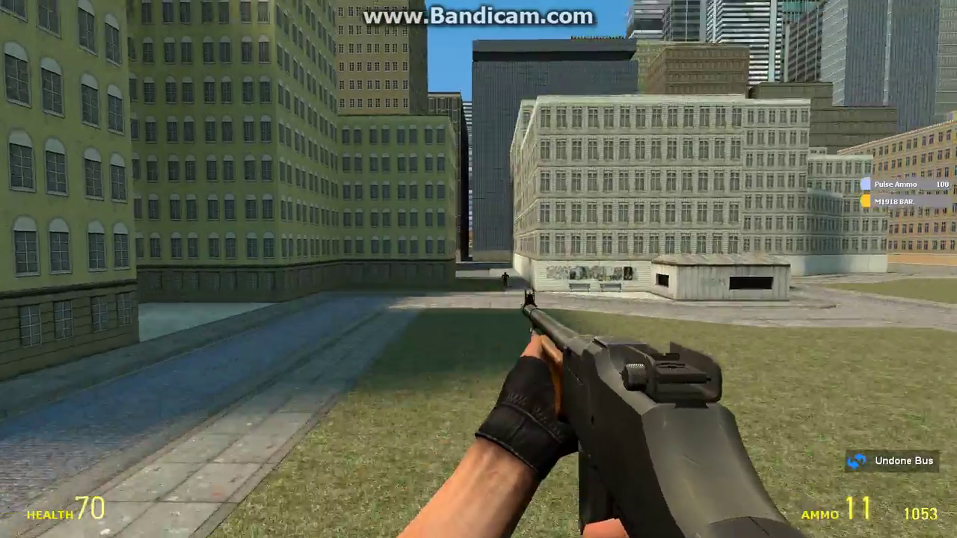
pyautogui.press('q')
pyautogui.click(222, 39)
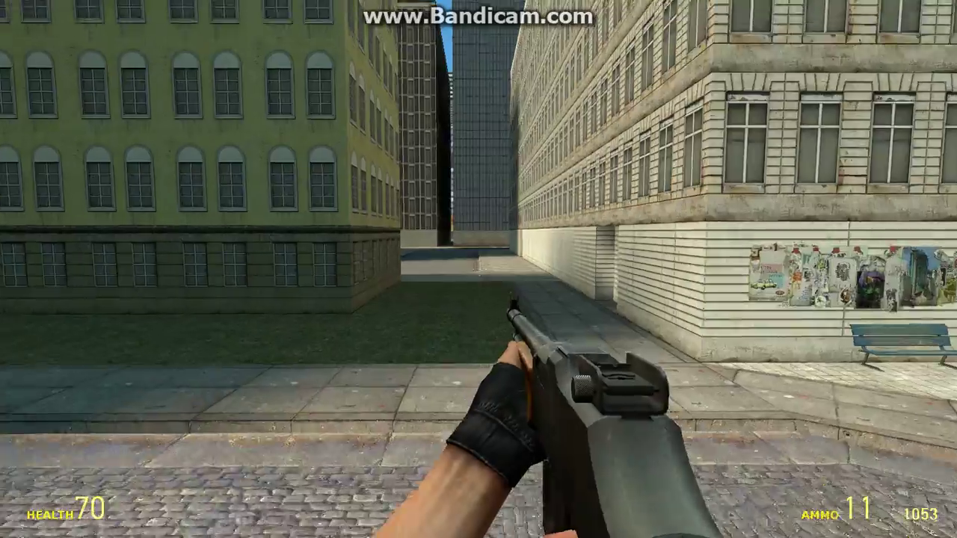
pyautogui.press('q')
pyautogui.click(67, 88)
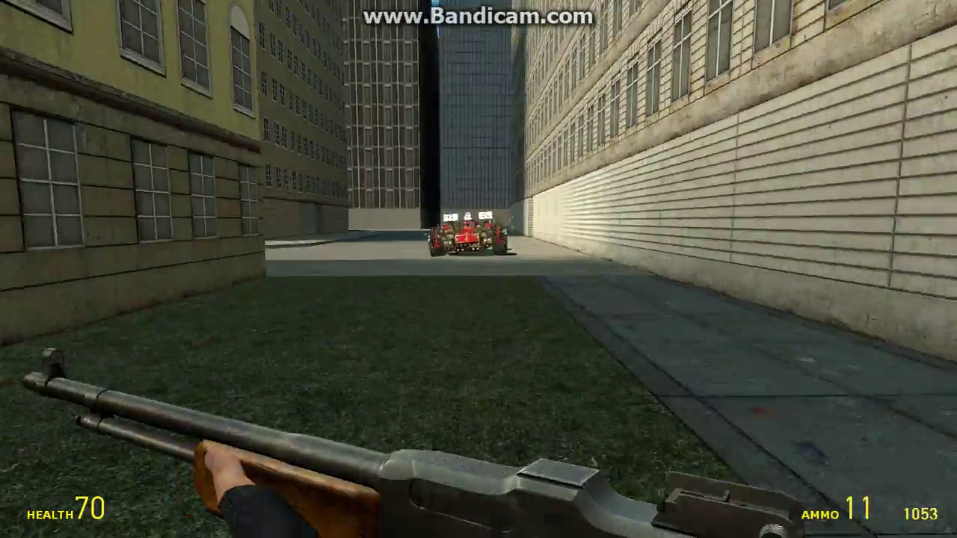
pyautogui.press('e')
pyautogui.press('e')
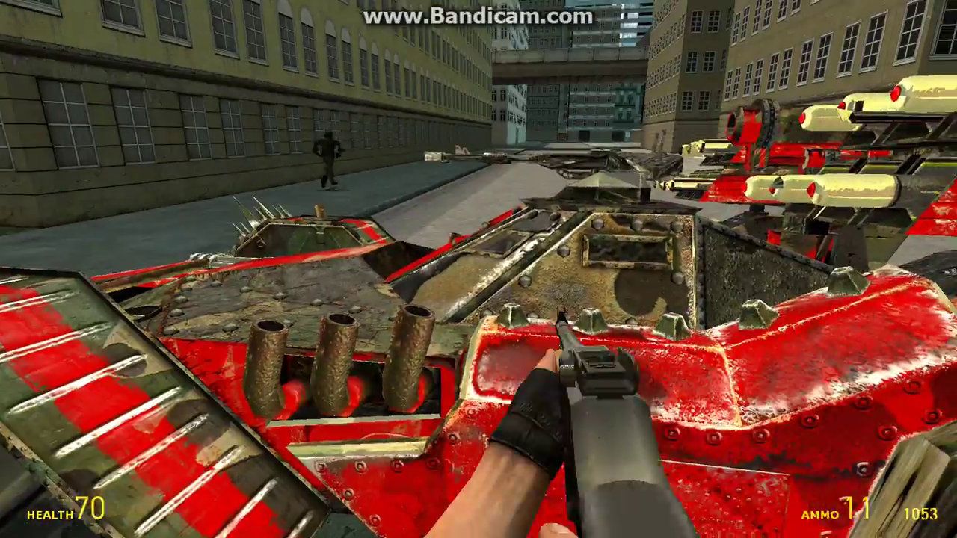
pyautogui.press('e')
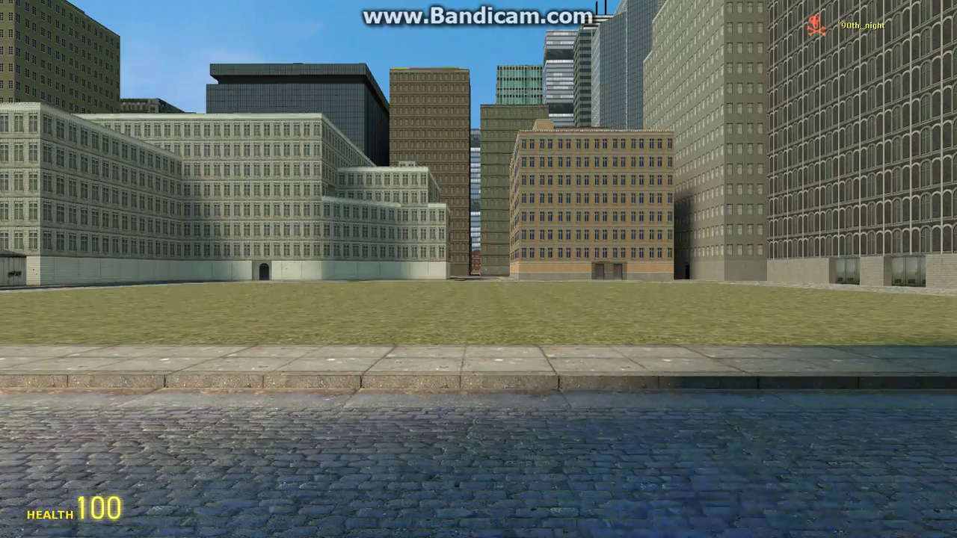
# Spawn the Bobcat car, then undo it and the last vehicle after respawning
pyautogui.press('q')
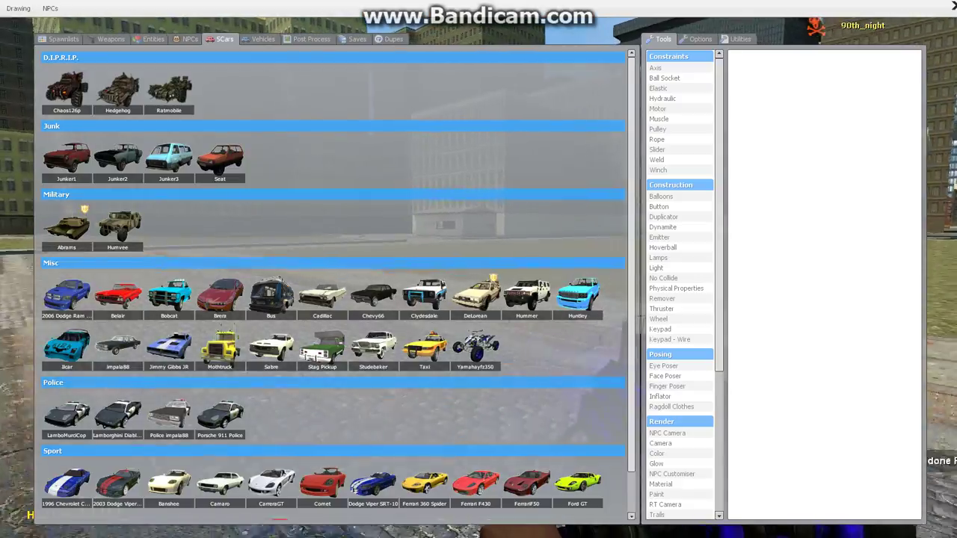
pyautogui.press('q')
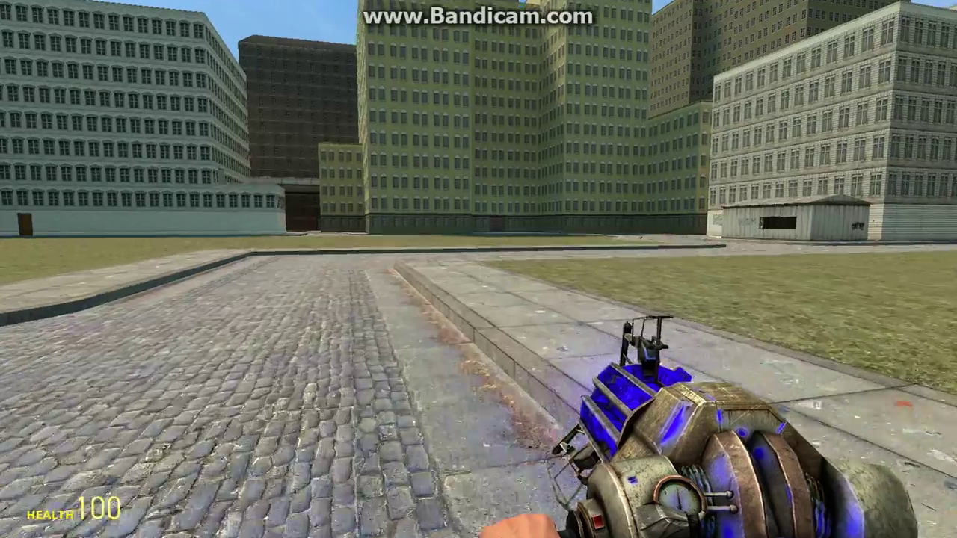
pyautogui.press('q')
pyautogui.click(169, 295)
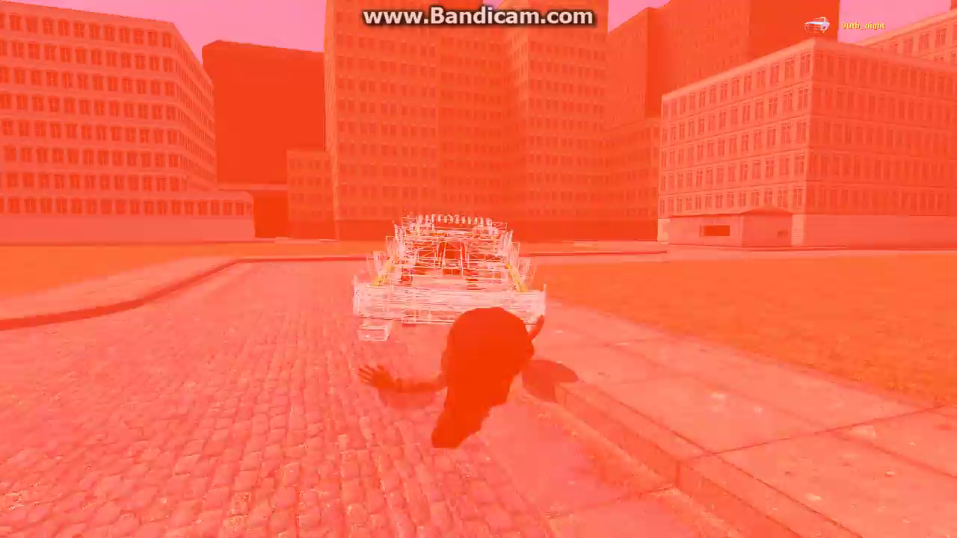
pyautogui.press('z')
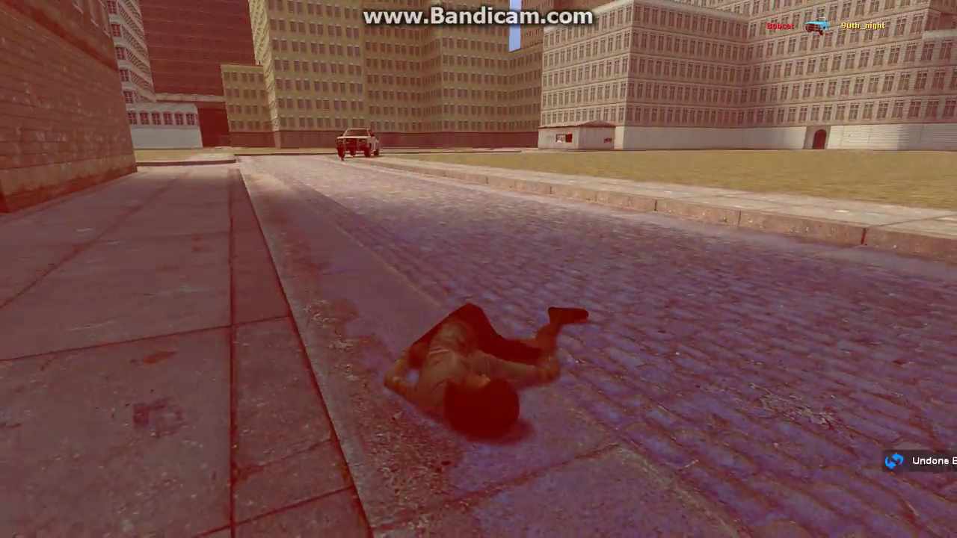
pyautogui.click(478, 270)
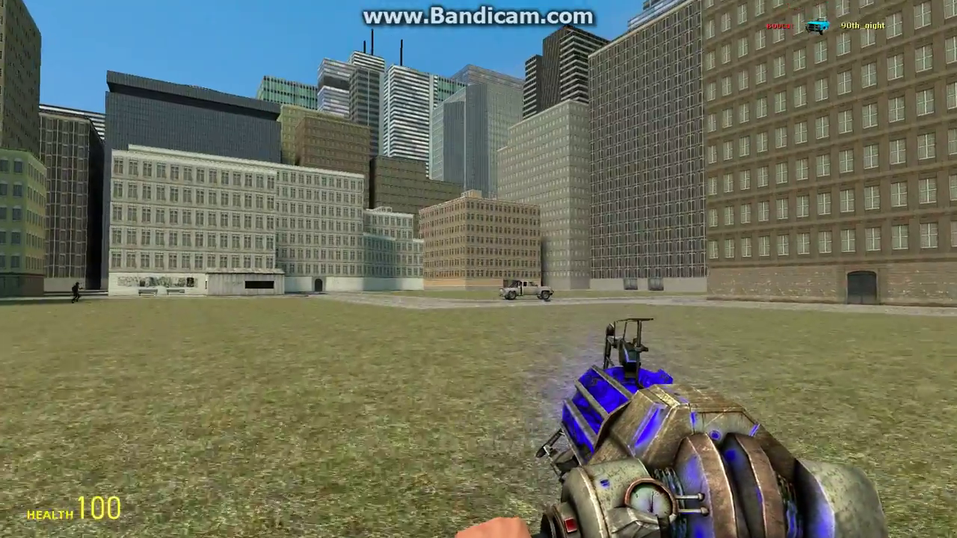
pyautogui.press('z')
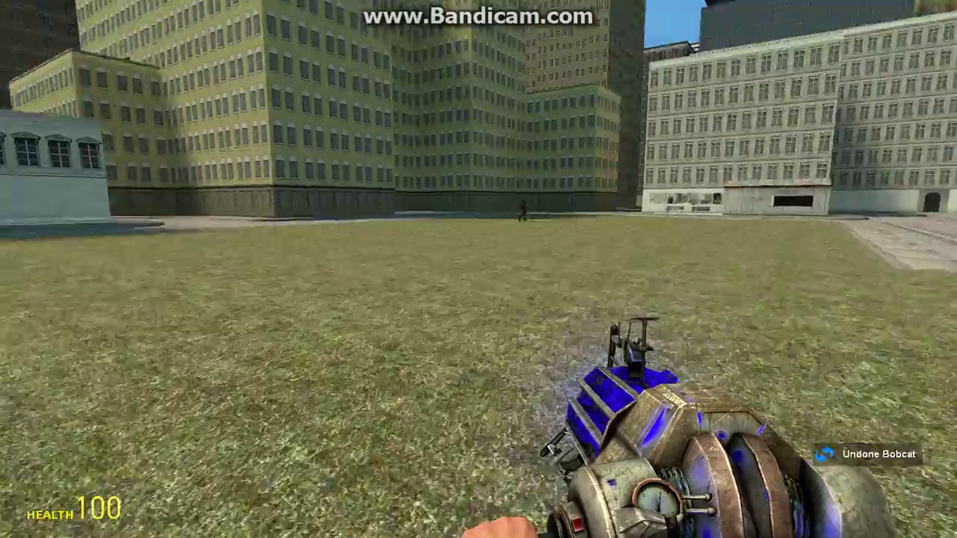
# Drive the Humvee briefly, then shoot the minigun at a running NPC
pyautogui.press('q')
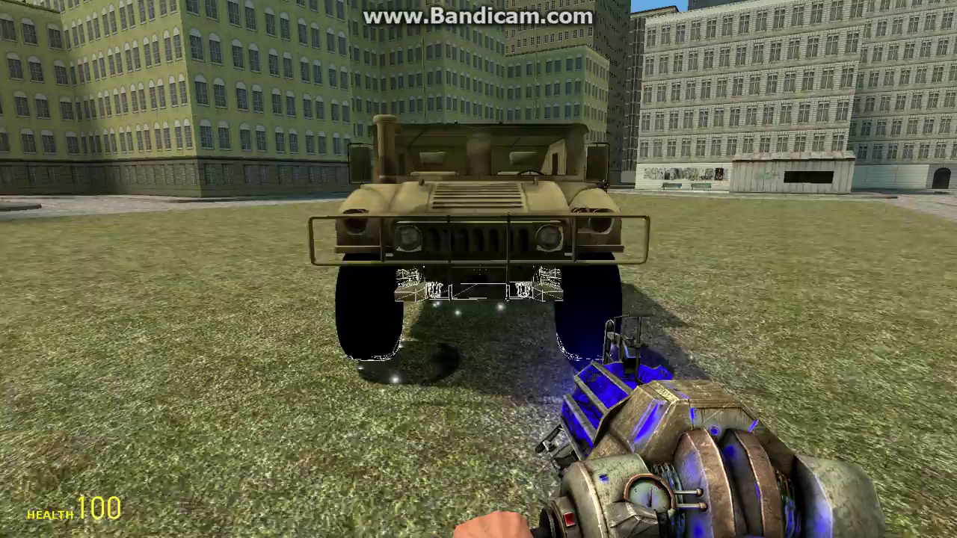
pyautogui.press('e')
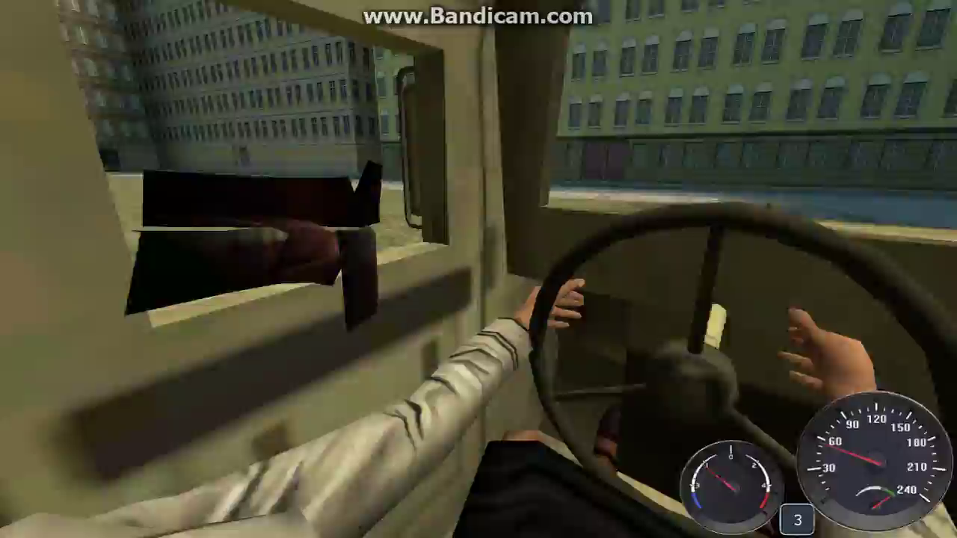
pyautogui.press('e')
pyautogui.press('q')
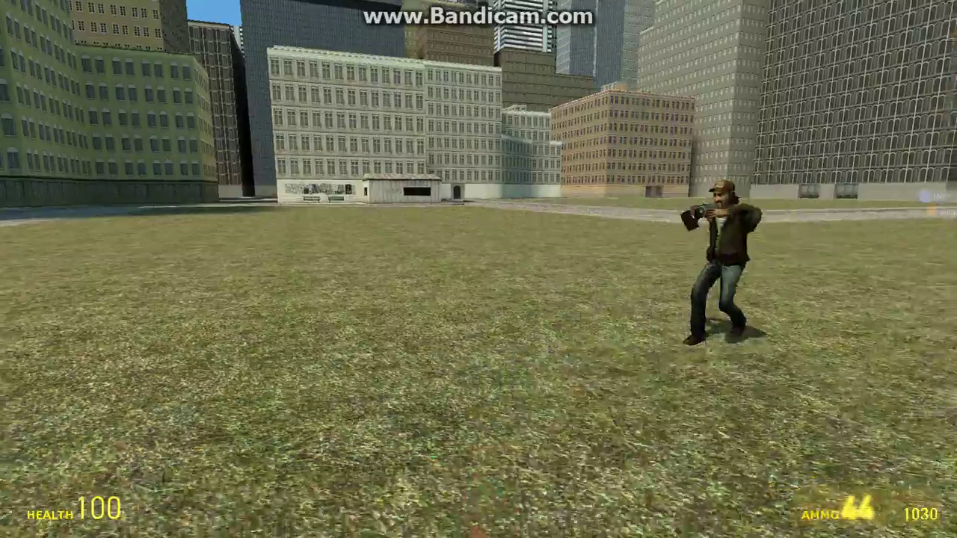
pyautogui.click(479, 269)
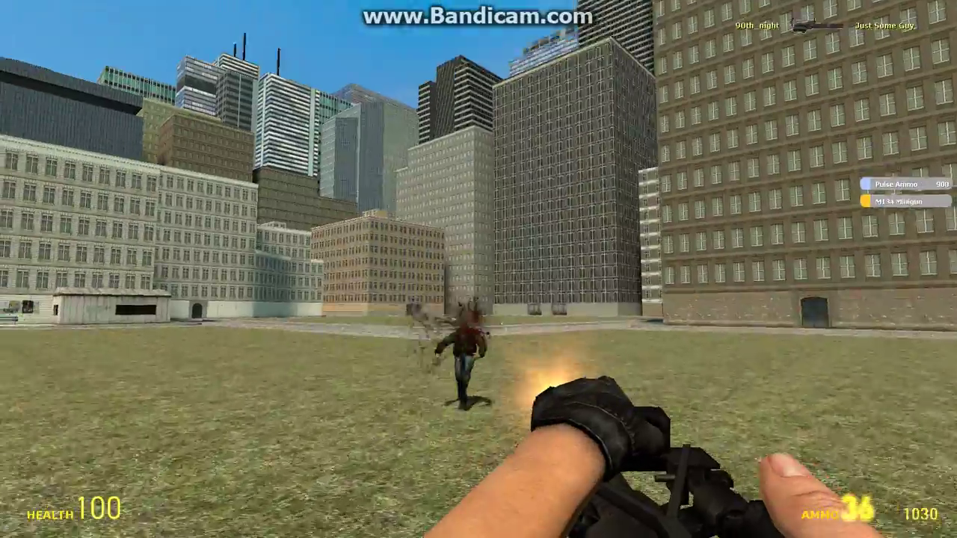
# Spawn a new shotgun from the weapons list
pyautogui.press('q')
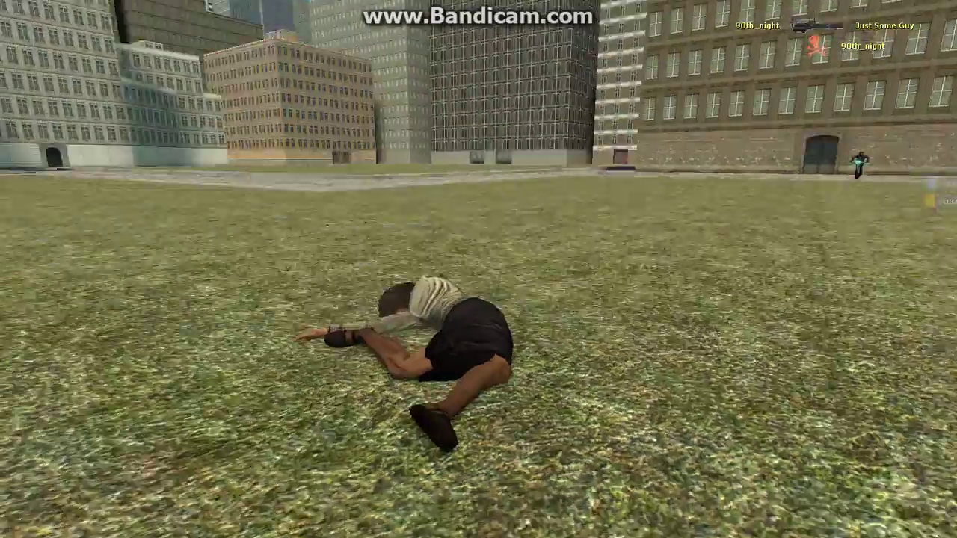
pyautogui.press('q')
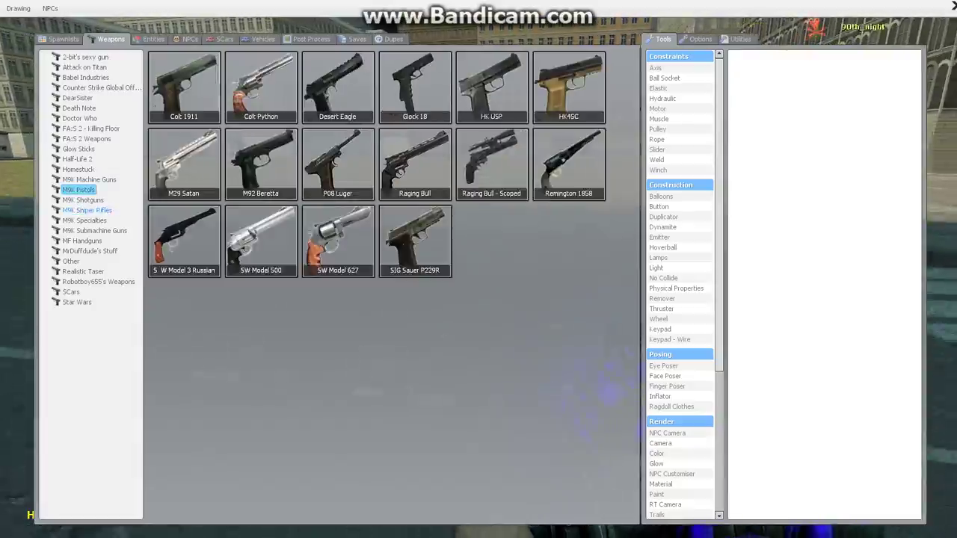
pyautogui.press('q')
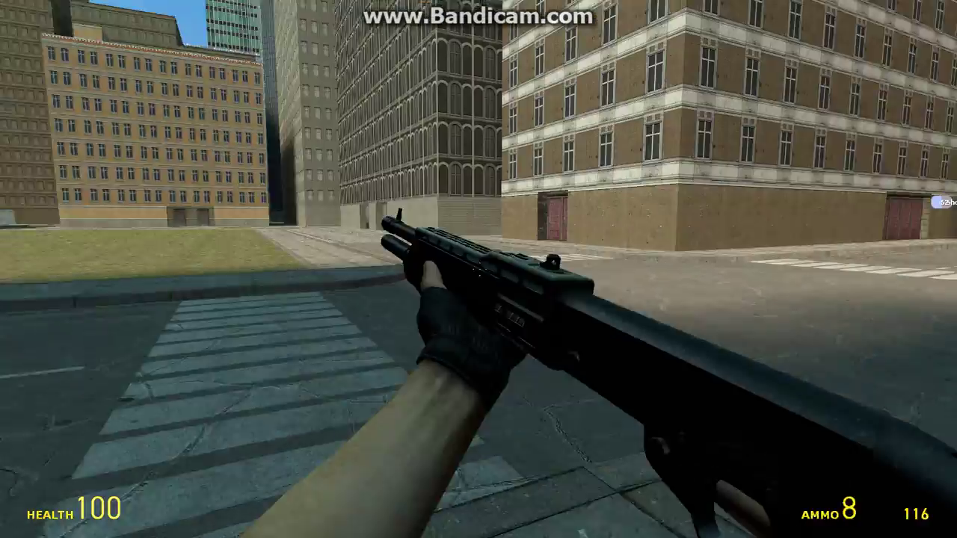
pyautogui.press('Escape')
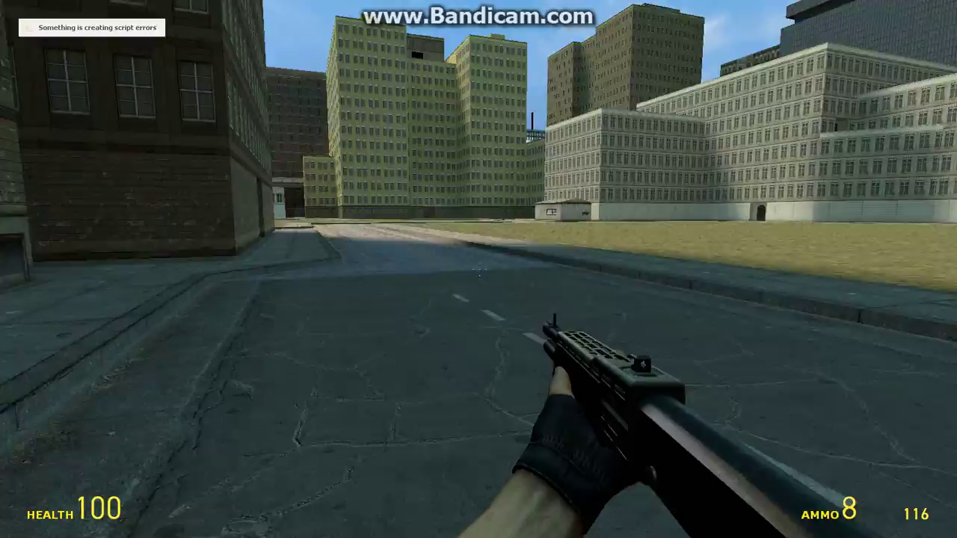
# Launch a Davy Crockett warhead at the buildings and respawn after the blast
pyautogui.press('q')
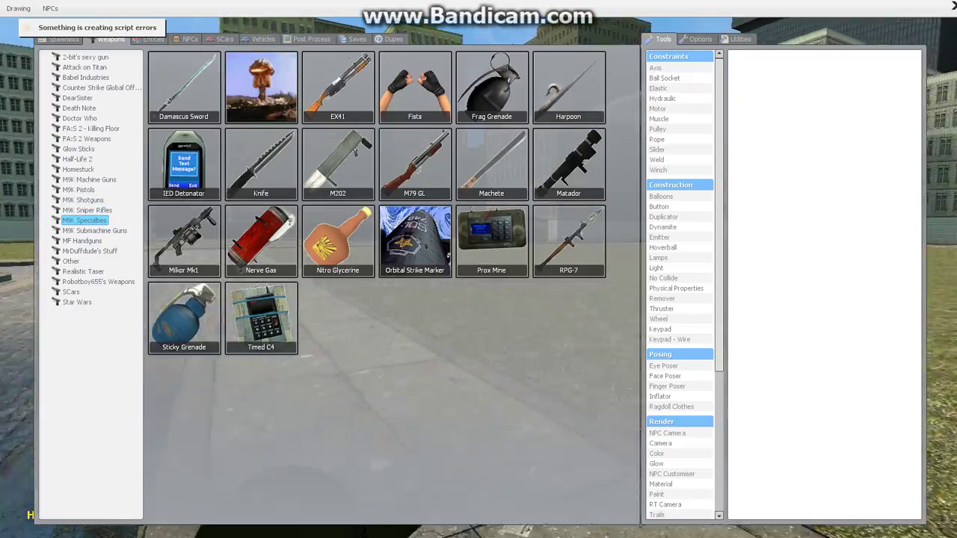
pyautogui.press('q')
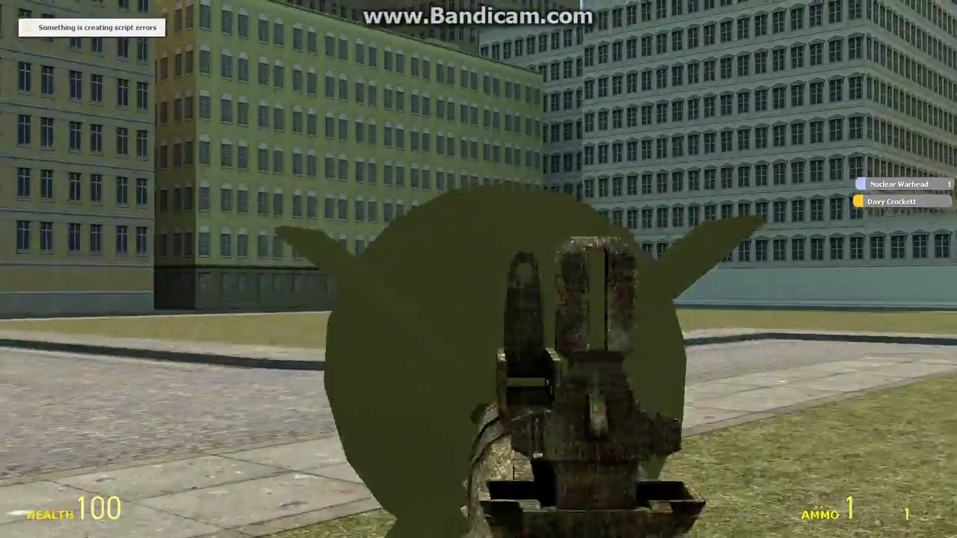
pyautogui.click(479, 269)
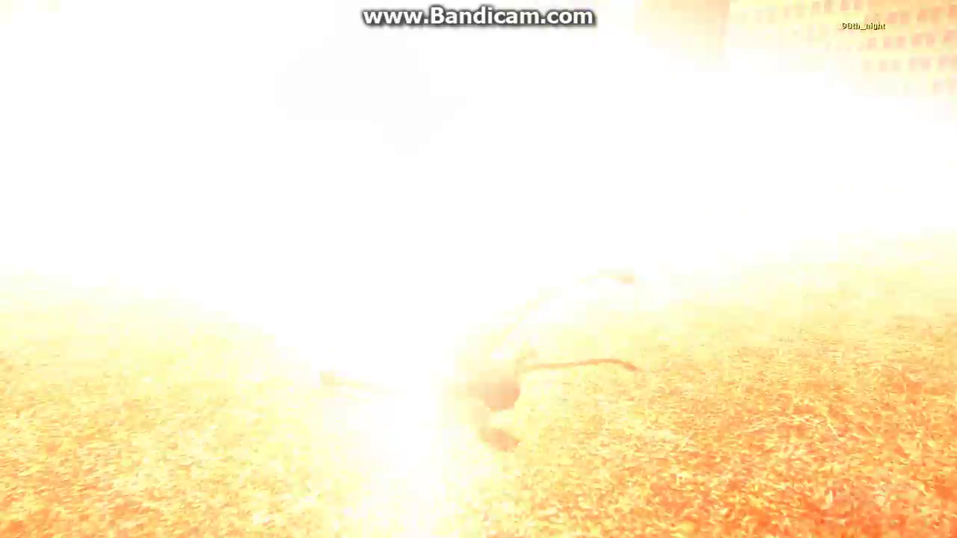
pyautogui.click(479, 270)
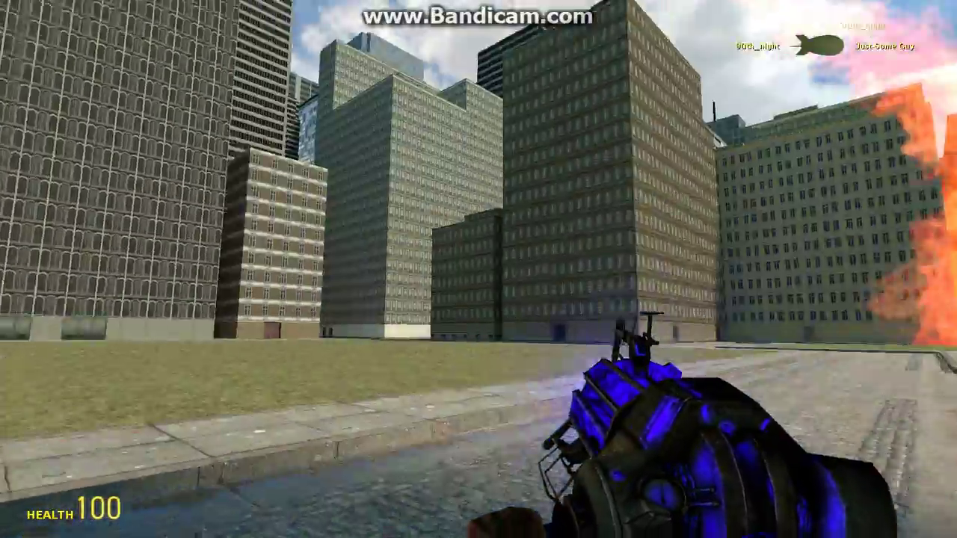
# Zoom in on the distant buildings and plaza and fire at the target below
pyautogui.press('q')
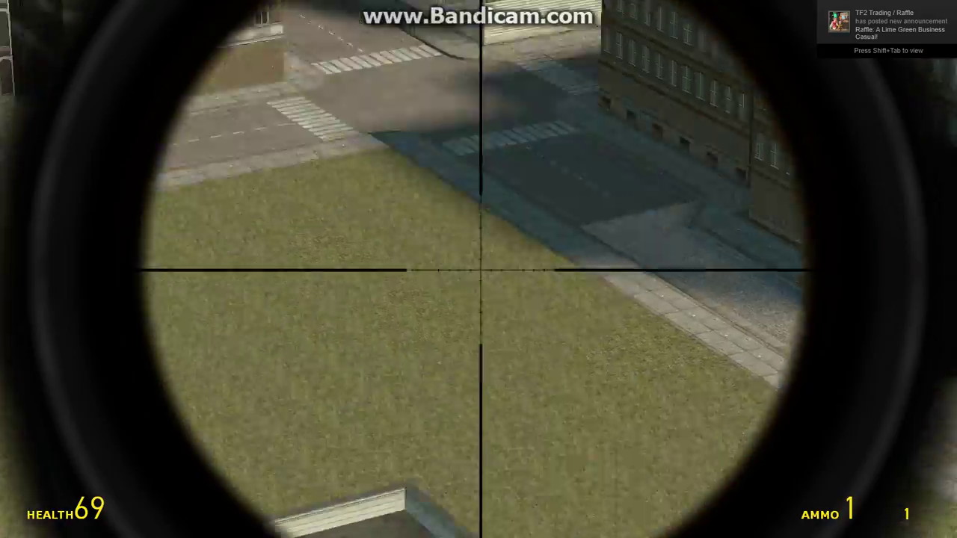
pyautogui.rightClick(478, 269)
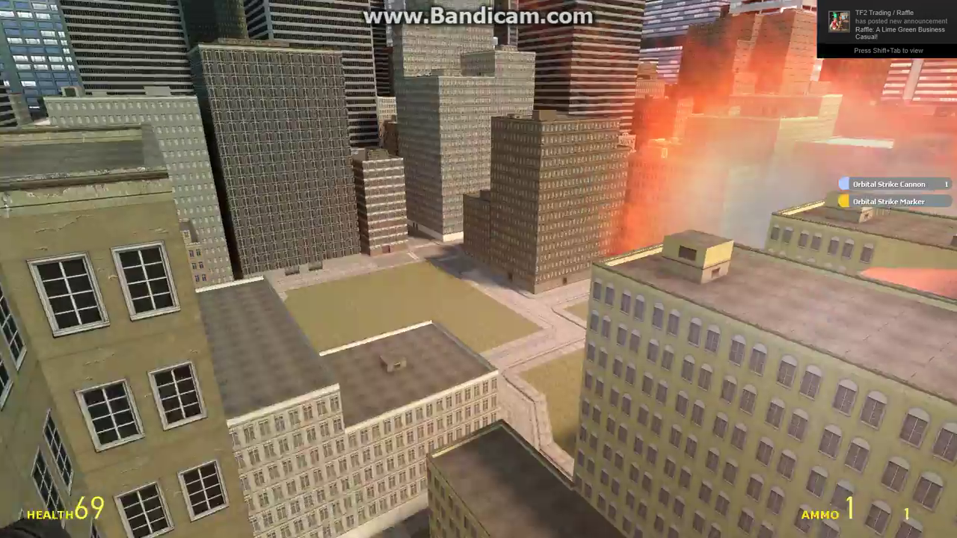
pyautogui.rightClick(479, 270)
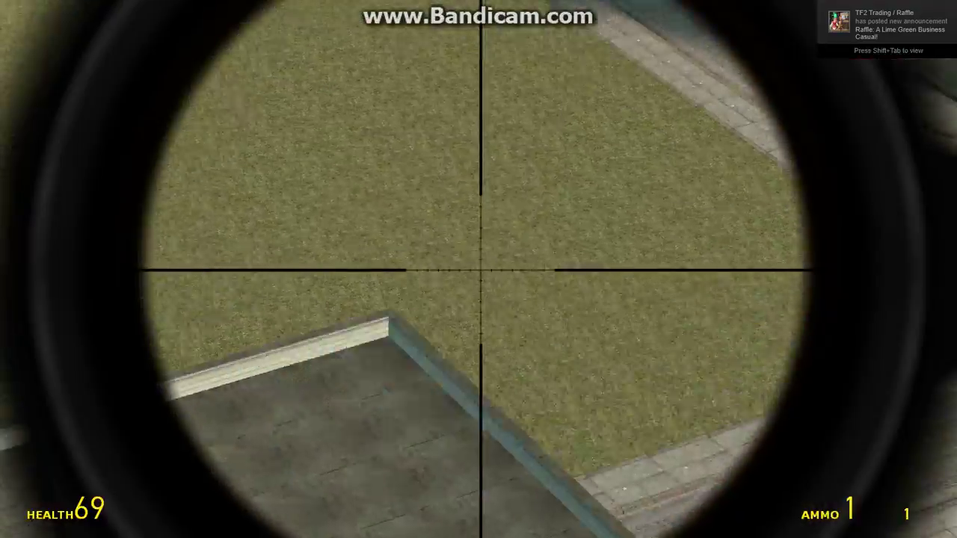
pyautogui.rightClick(478, 269)
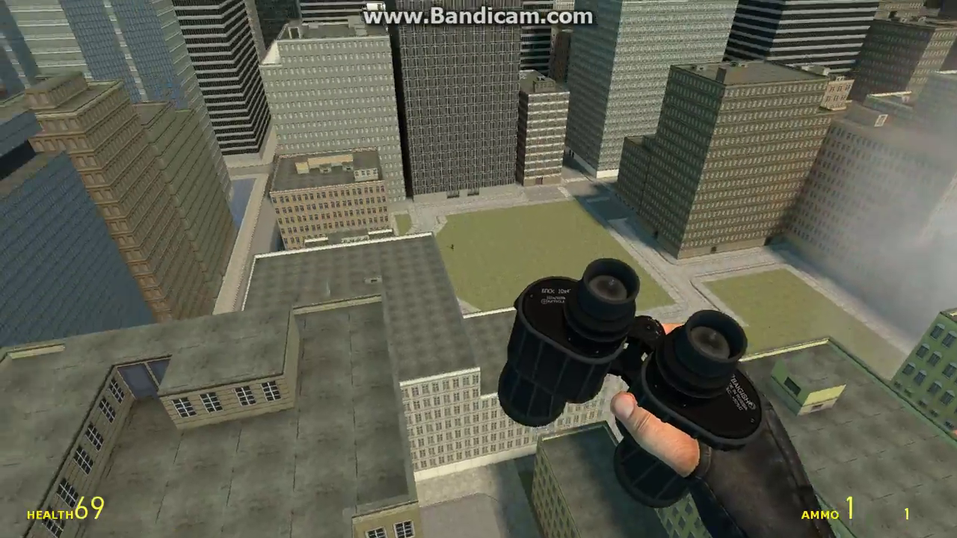
pyautogui.rightClick(478, 269)
pyautogui.click(478, 269)
pyautogui.rightClick(479, 269)
# Equip the RPG-7, fire a rocket into the plaza, and reload
pyautogui.press('q')
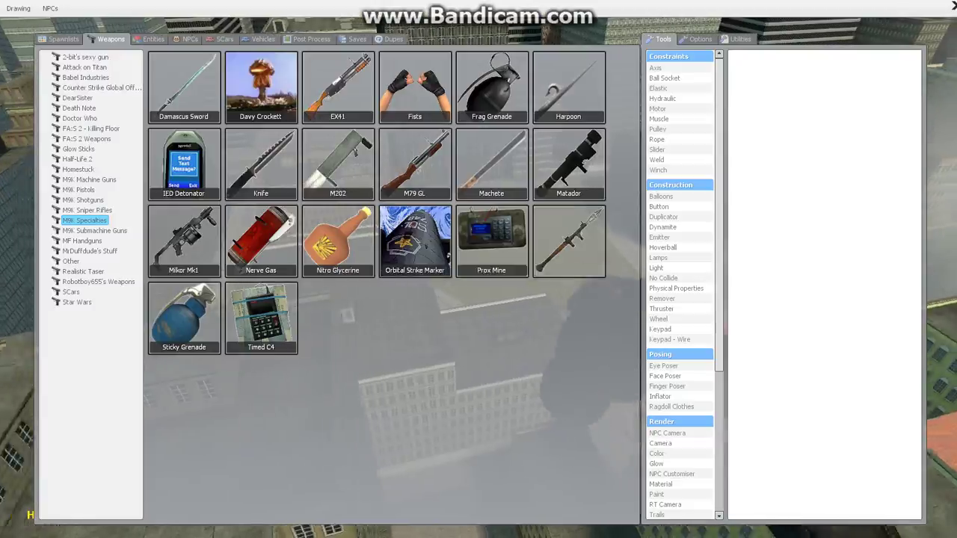
pyautogui.click(568, 241)
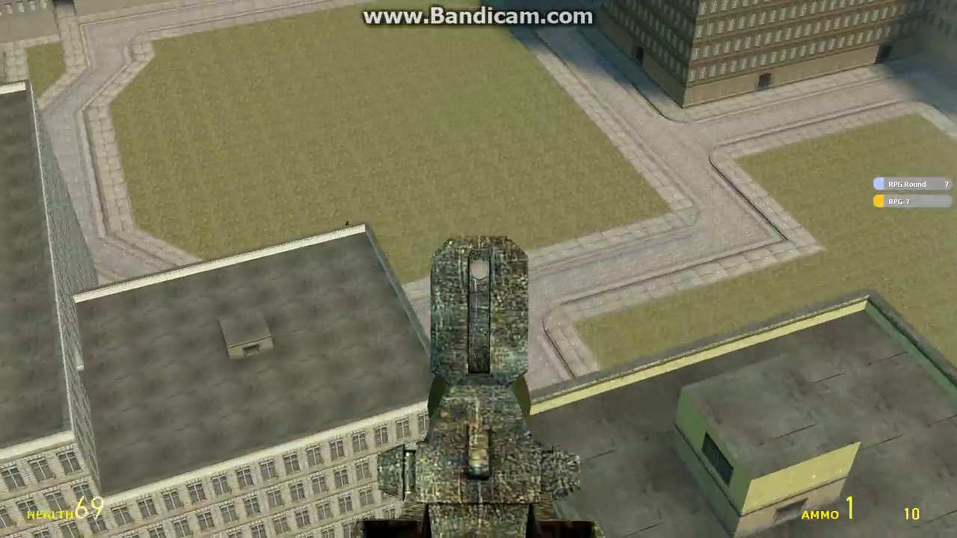
pyautogui.click(478, 269)
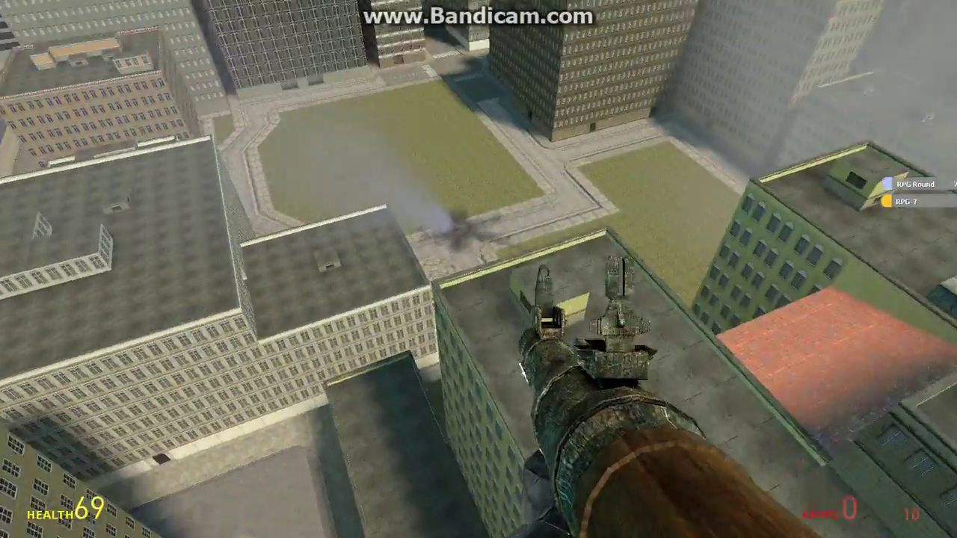
pyautogui.press('r')
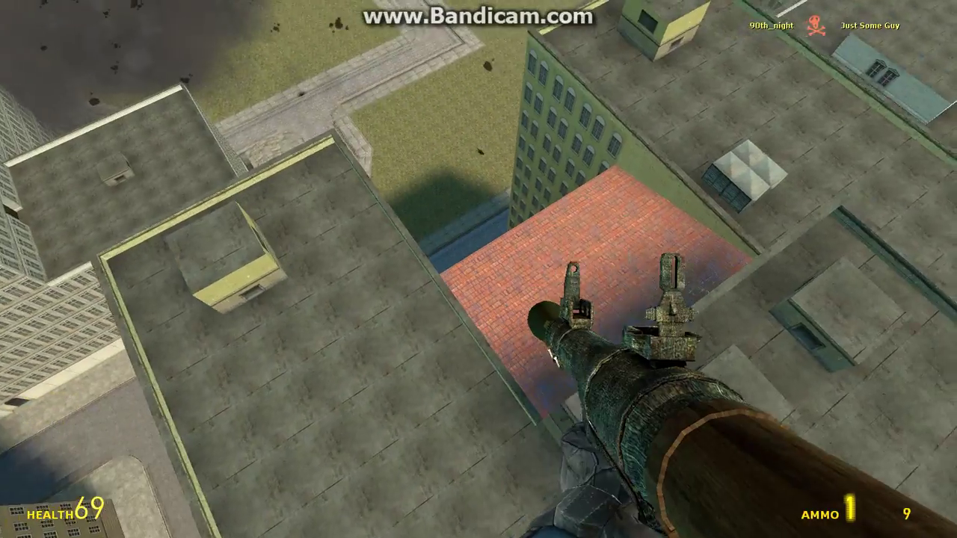
# Fire the M79 grenade launcher at the street below
pyautogui.press('Escape')
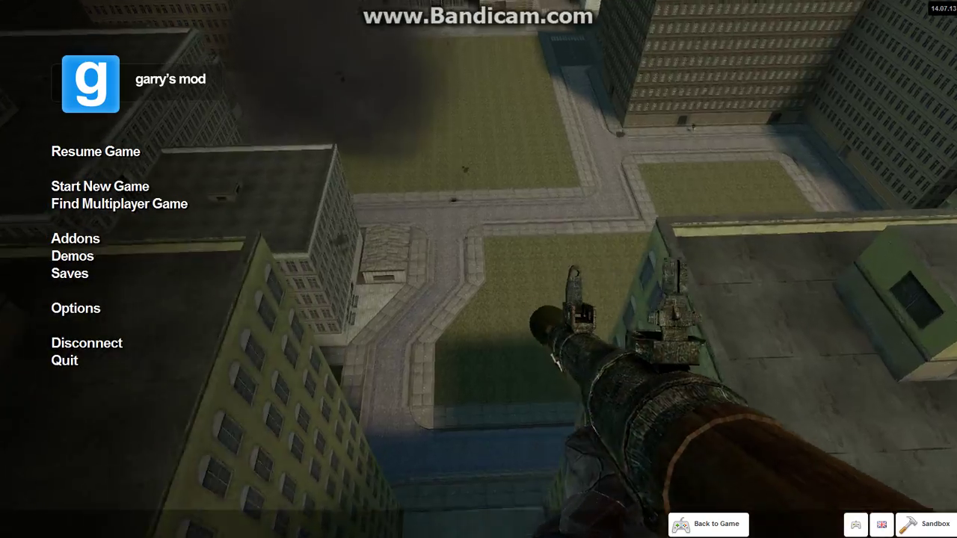
pyautogui.press('Escape')
pyautogui.click(478, 269)
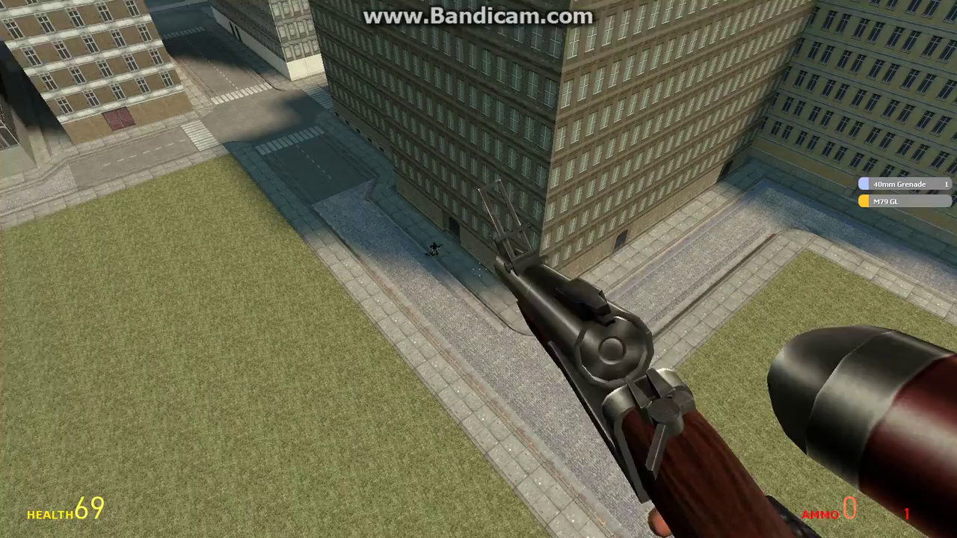
# Spawn the Dubstep Gun energy launcher and fire energy blasts at the airborne player
pyautogui.press('q')
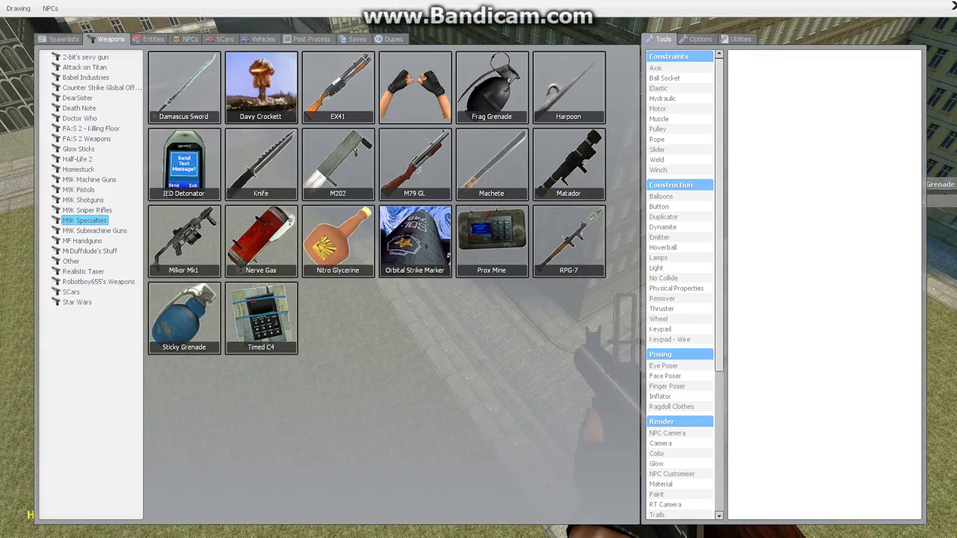
pyautogui.click(260, 86)
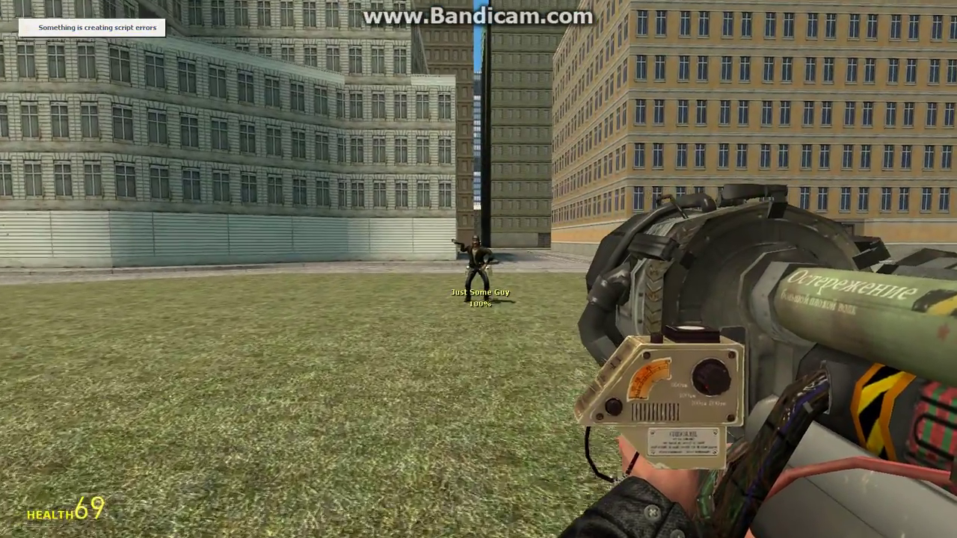
pyautogui.click(479, 269)
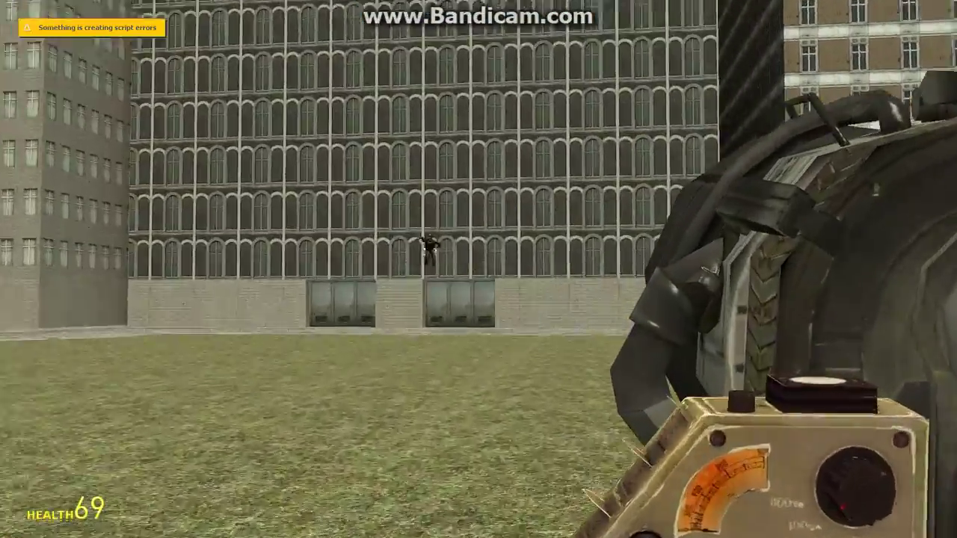
pyautogui.click(479, 269)
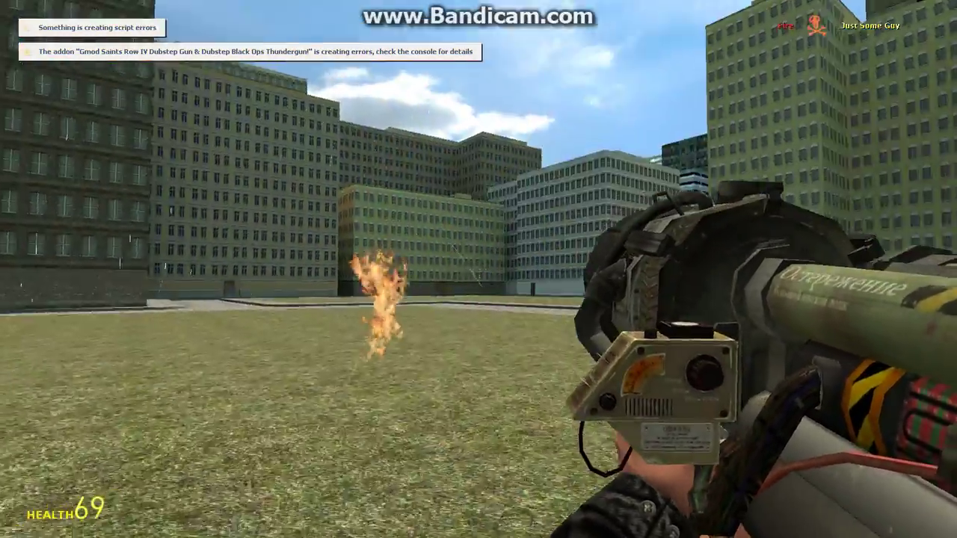
pyautogui.press('q')
pyautogui.scroll(-1, 479, 269)
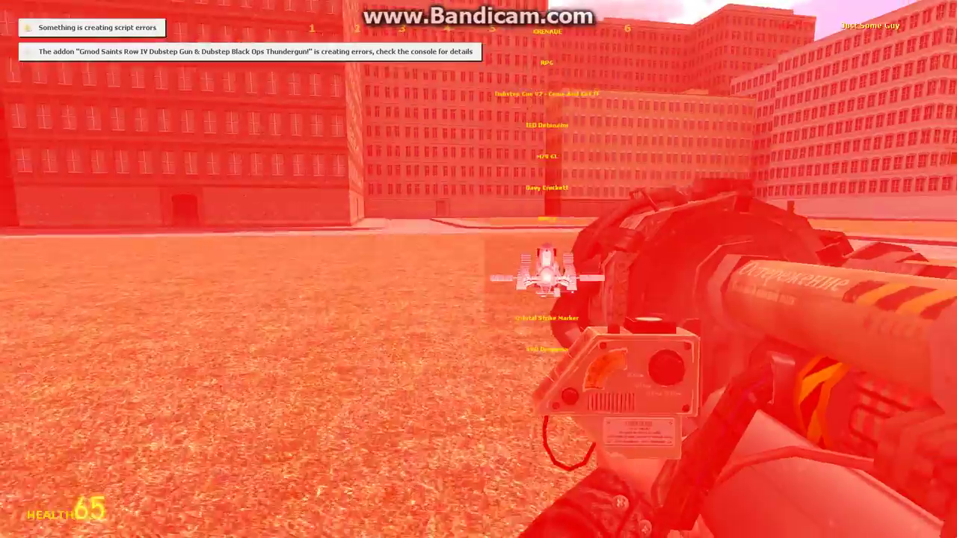
pyautogui.scroll(2, 479, 269)
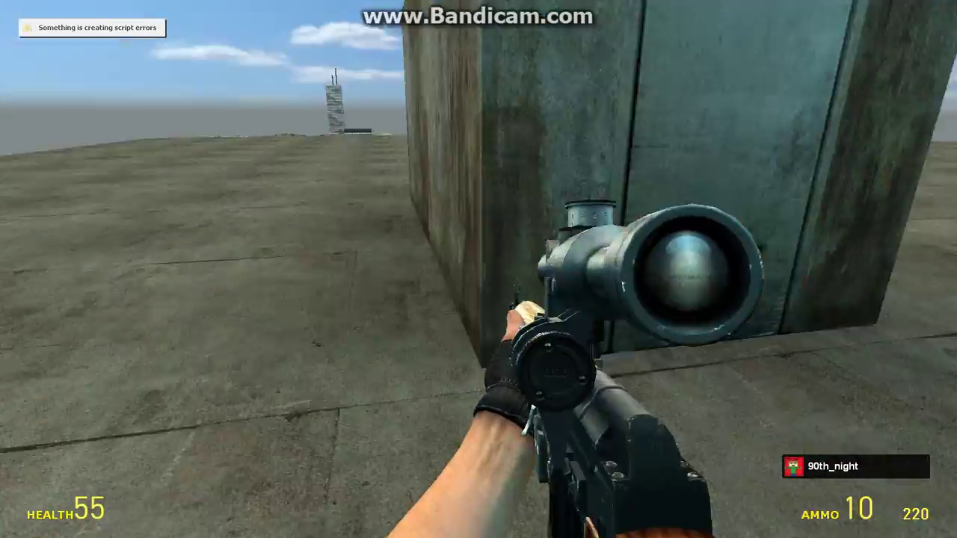
# Walk to the rooftop edge and zoom the sniper scope onto the grassy square and streets
pyautogui.press('q')
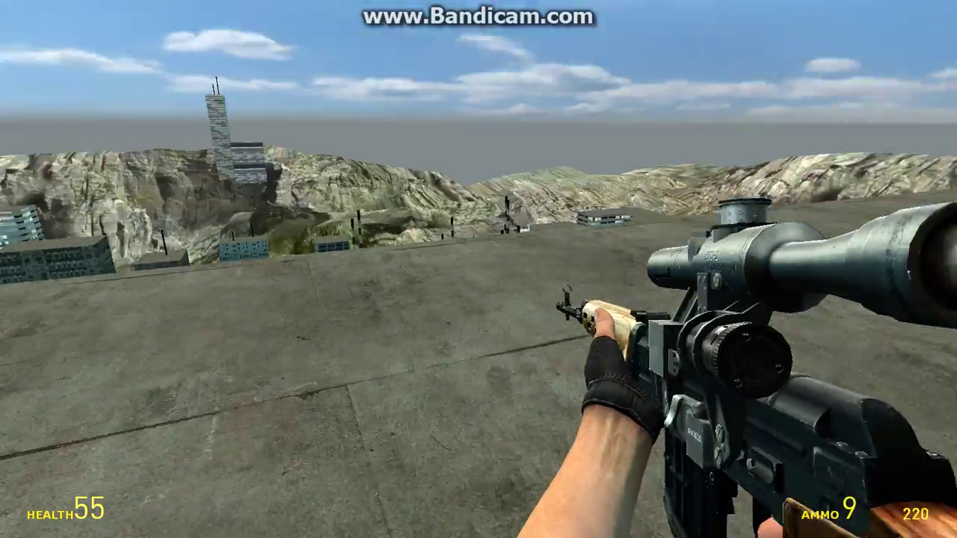
pyautogui.press('w')
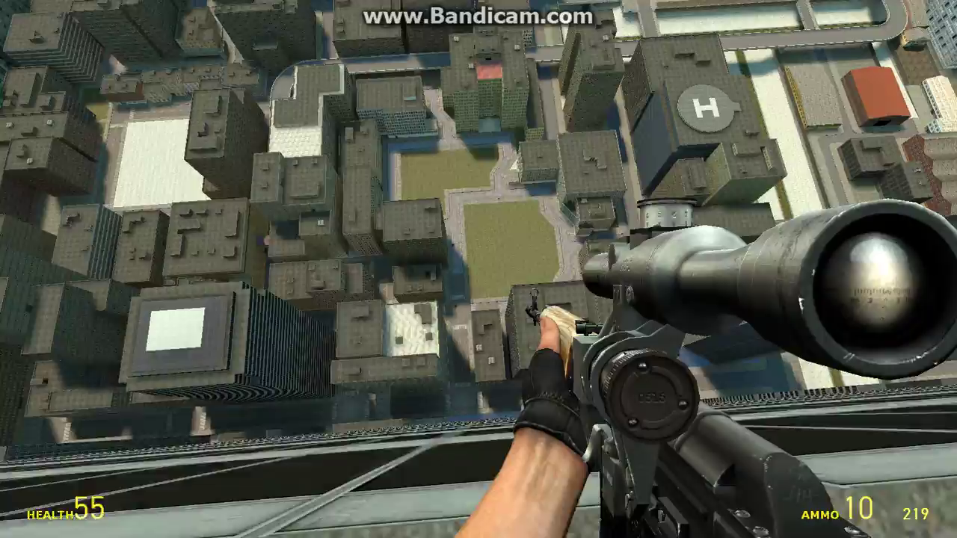
pyautogui.rightClick(479, 269)
pyautogui.rightClick(479, 270)
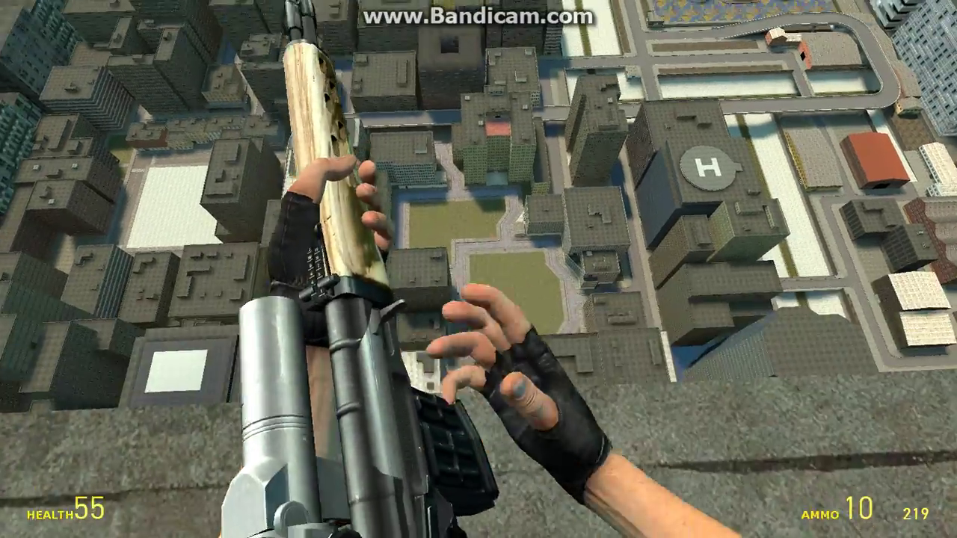
pyautogui.rightClick(479, 269)
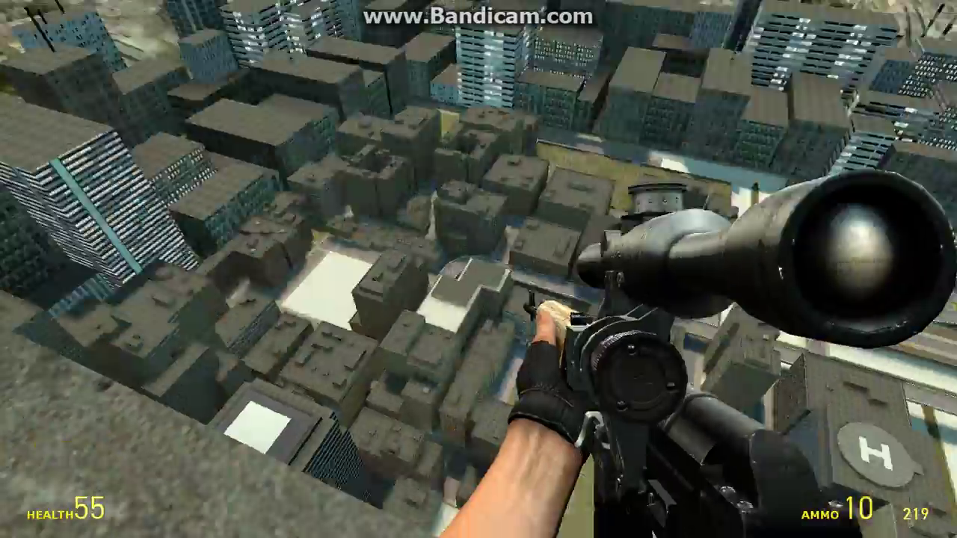
pyautogui.rightClick(479, 269)
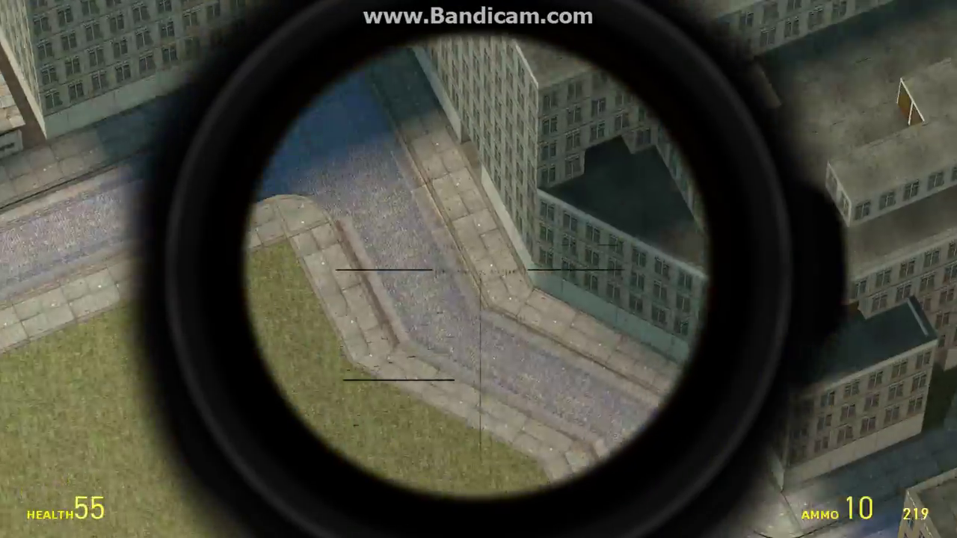
pyautogui.rightClick(479, 270)
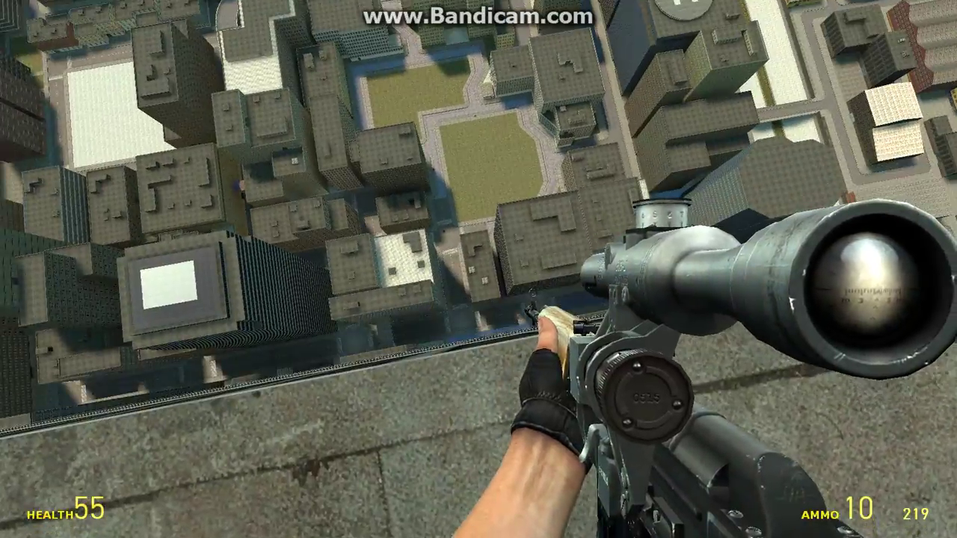
pyautogui.rightClick(479, 269)
pyautogui.rightClick(478, 269)
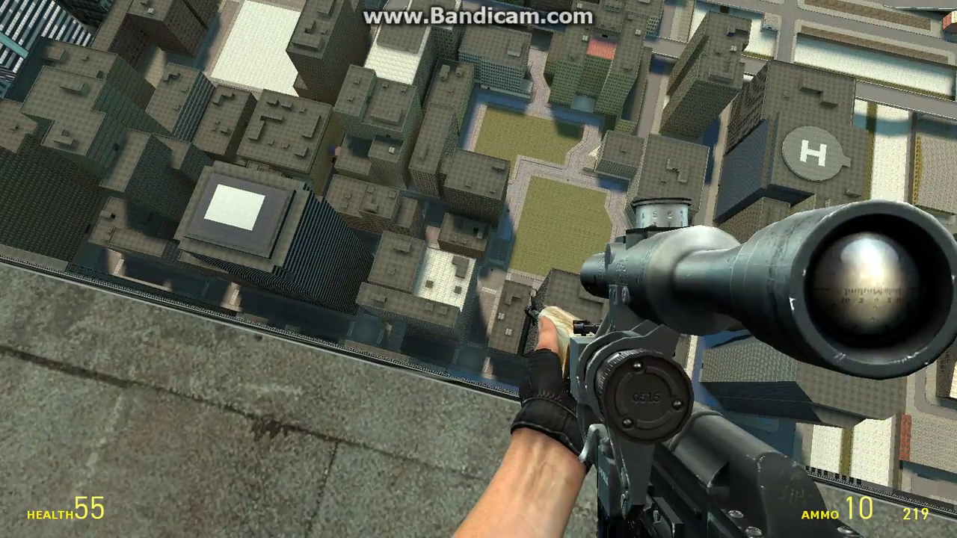
pyautogui.scroll(-1, 478, 269)
pyautogui.press('q')
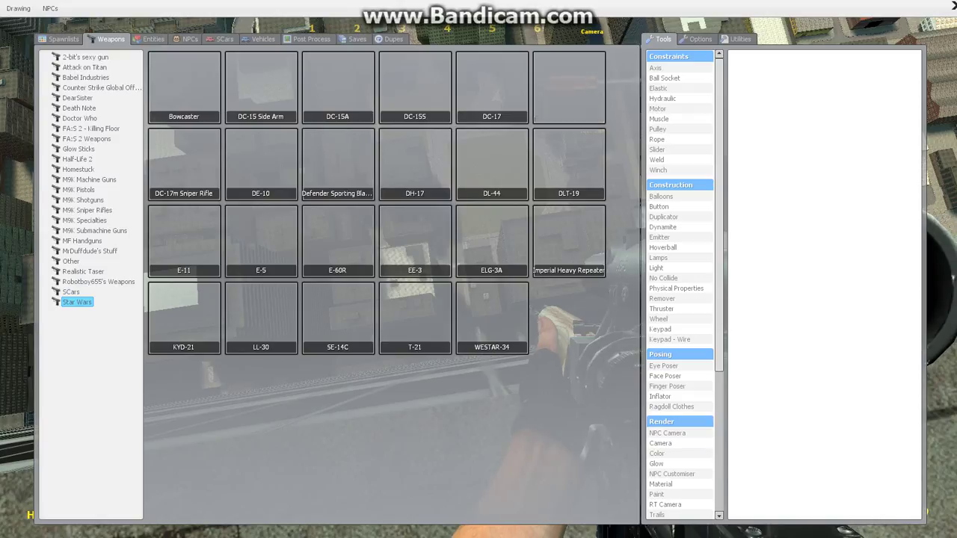
pyautogui.scroll(-1, 479, 269)
pyautogui.scroll(-1, 478, 269)
pyautogui.scroll(-1, 479, 269)
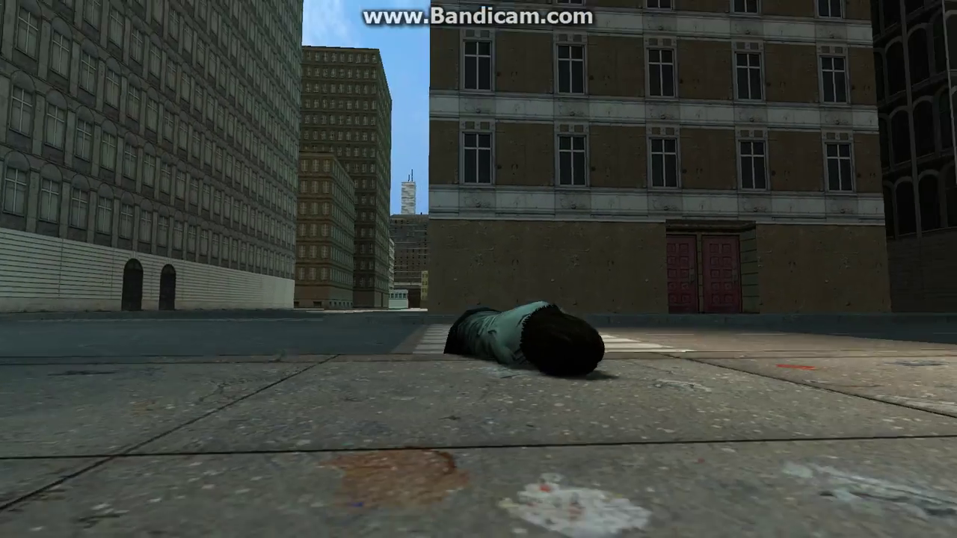
# Browse the M9K Ammunition, Homestuck and Half-Life 2 entity categories
pyautogui.press('Escape')
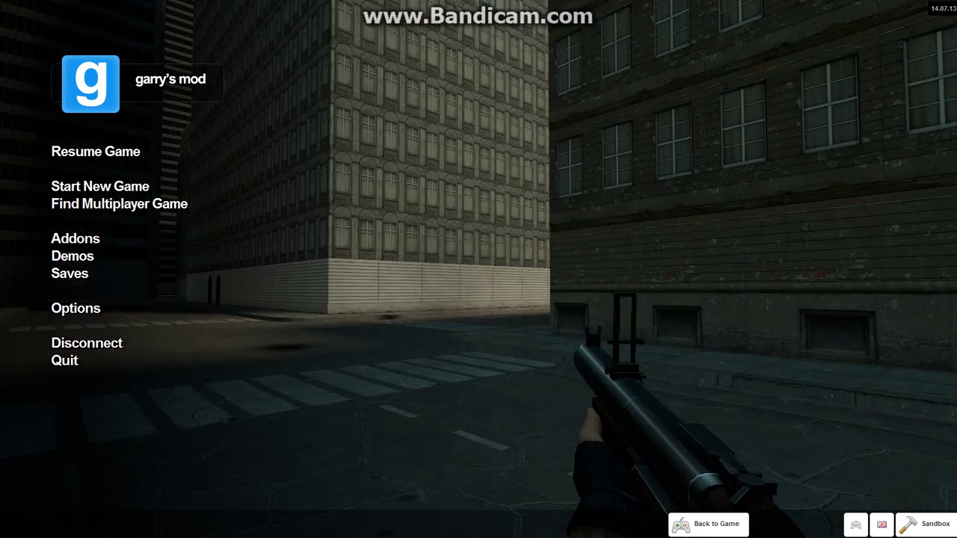
pyautogui.press('Escape')
pyautogui.press('q')
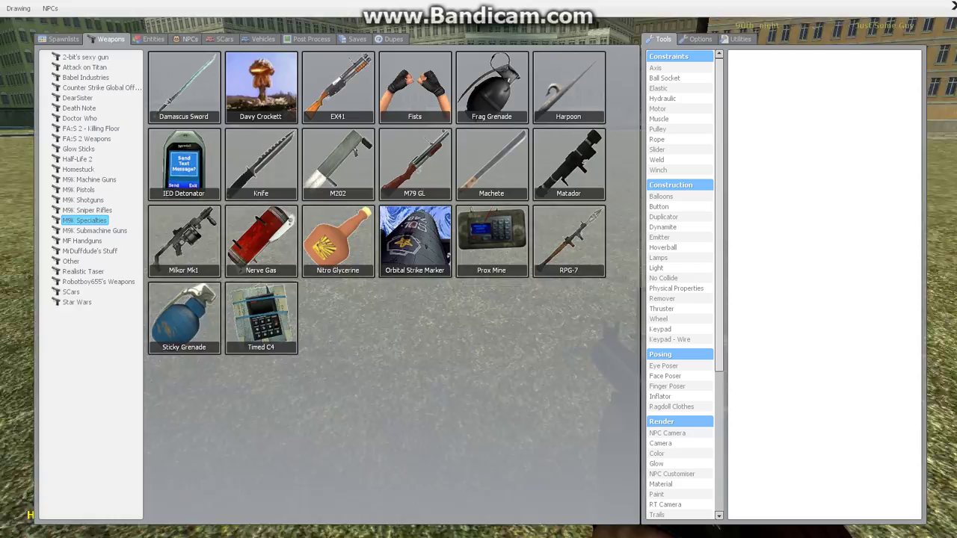
pyautogui.click(150, 39)
pyautogui.click(86, 189)
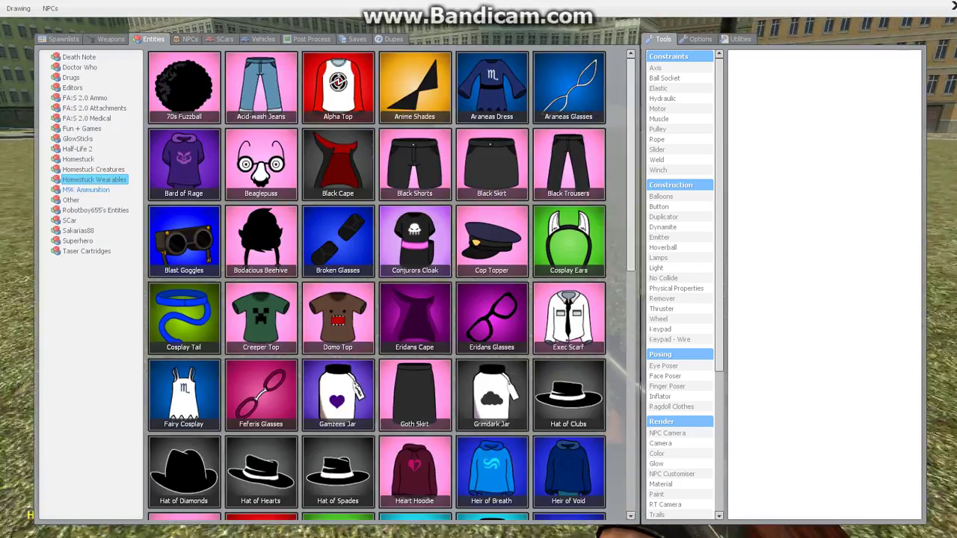
pyautogui.click(86, 189)
pyautogui.click(94, 179)
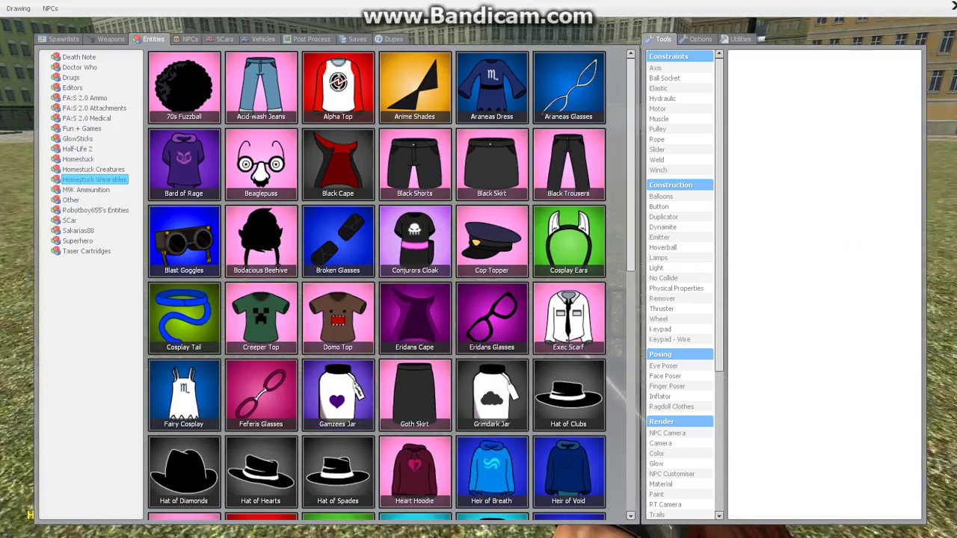
pyautogui.click(94, 169)
pyautogui.click(77, 149)
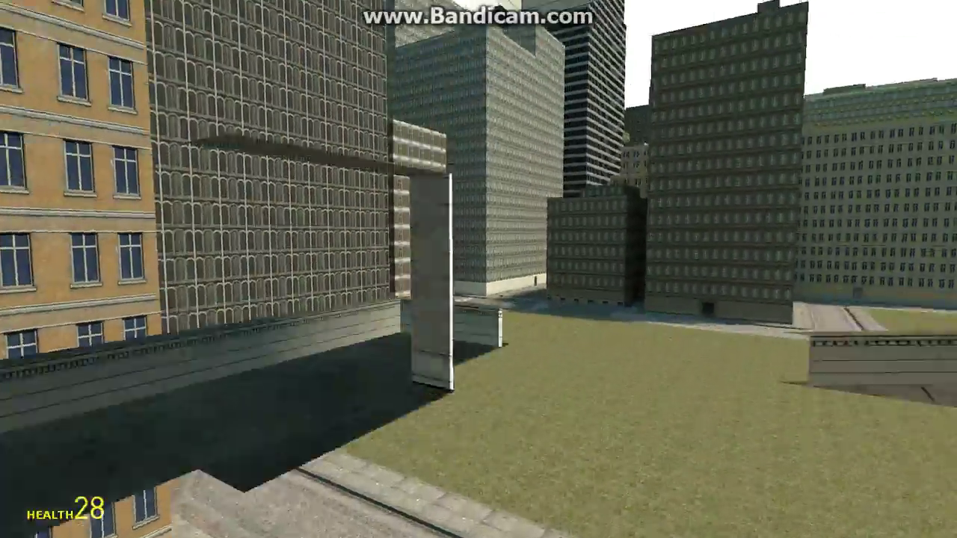
# Browse the Half-Life 2 and Fun + Games entities, then show the M9K Pistols list
pyautogui.press('q')
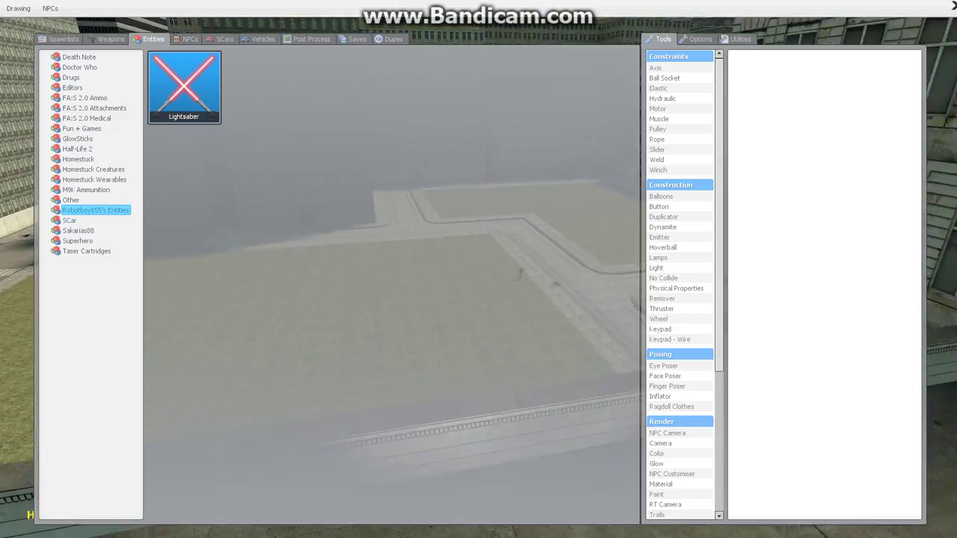
pyautogui.click(78, 159)
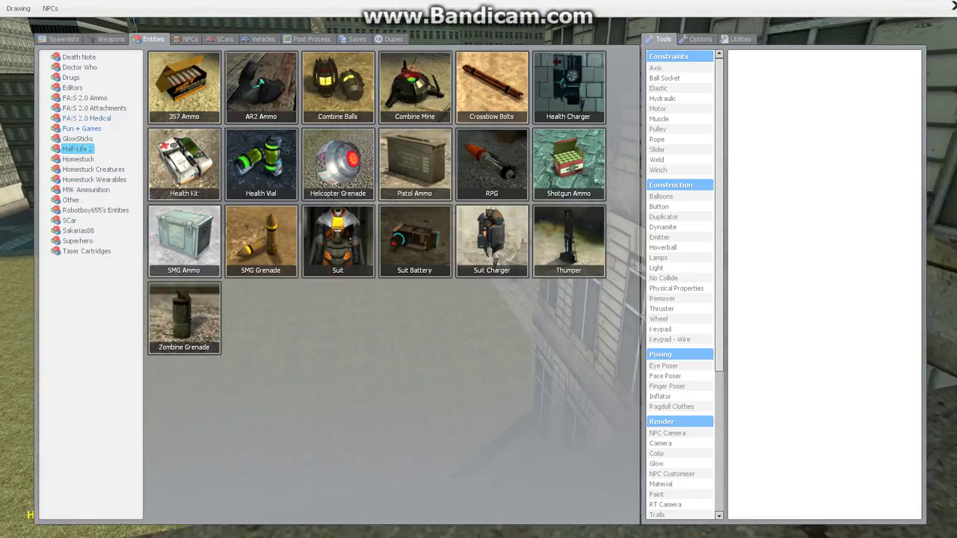
pyautogui.click(82, 129)
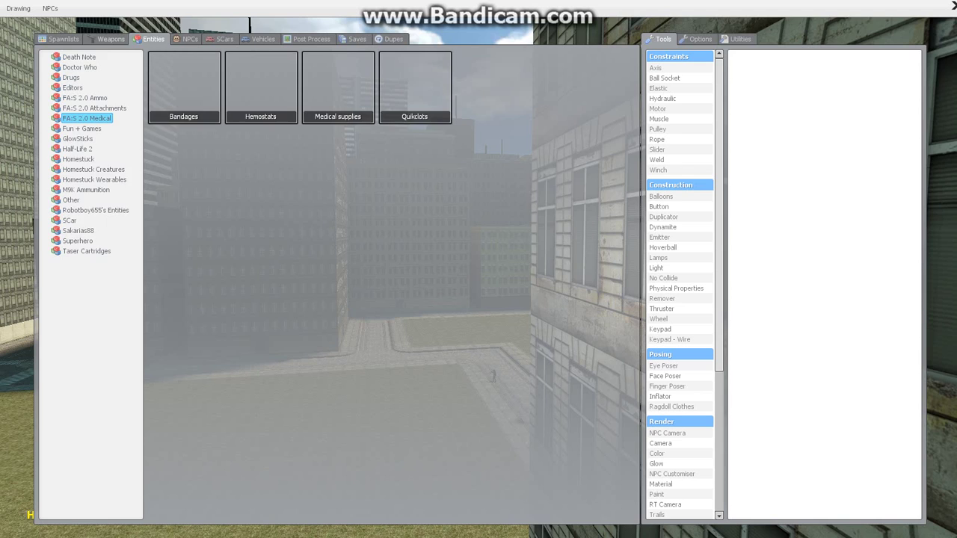
pyautogui.click(111, 39)
pyautogui.click(78, 190)
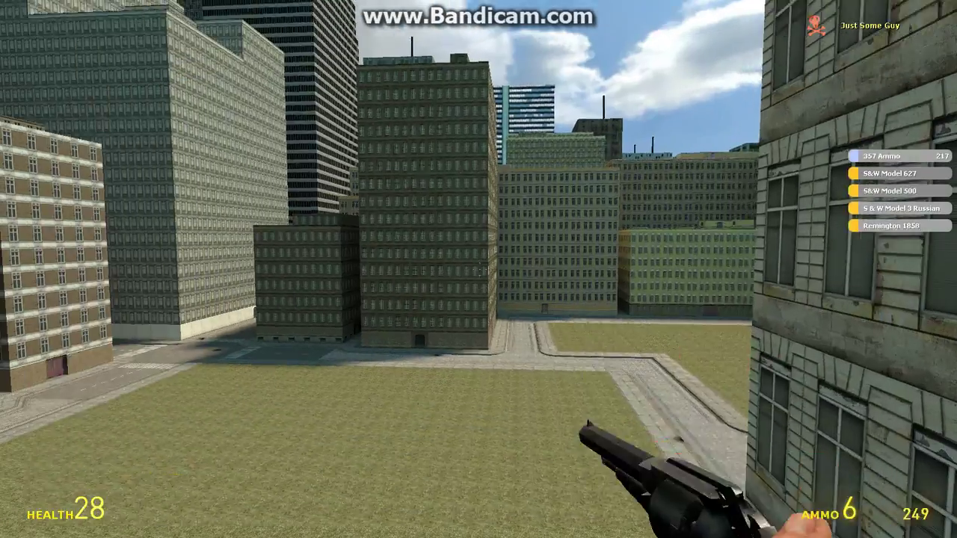
# Spawn the Raging Bull - Scoped and another revolver, then walk onto the grass
pyautogui.click(492, 165)
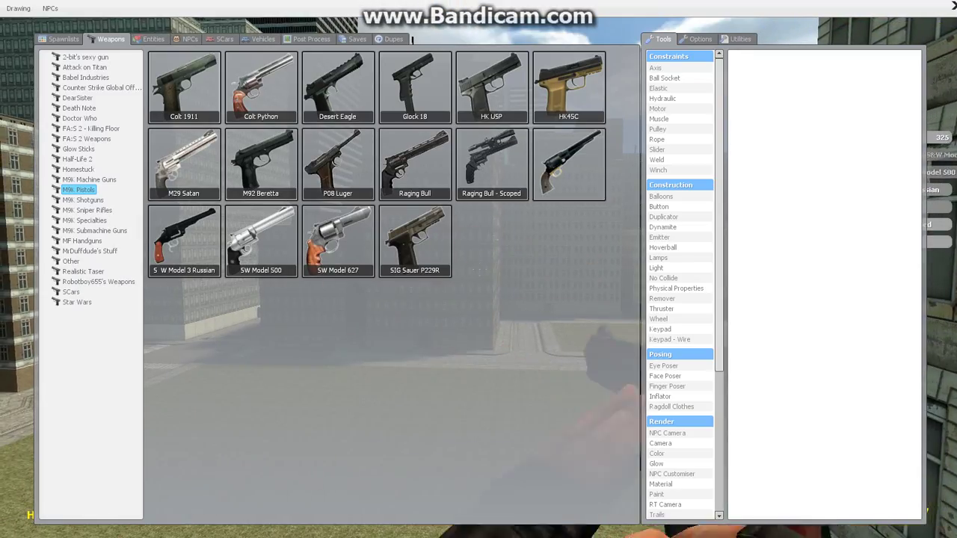
pyautogui.click(569, 164)
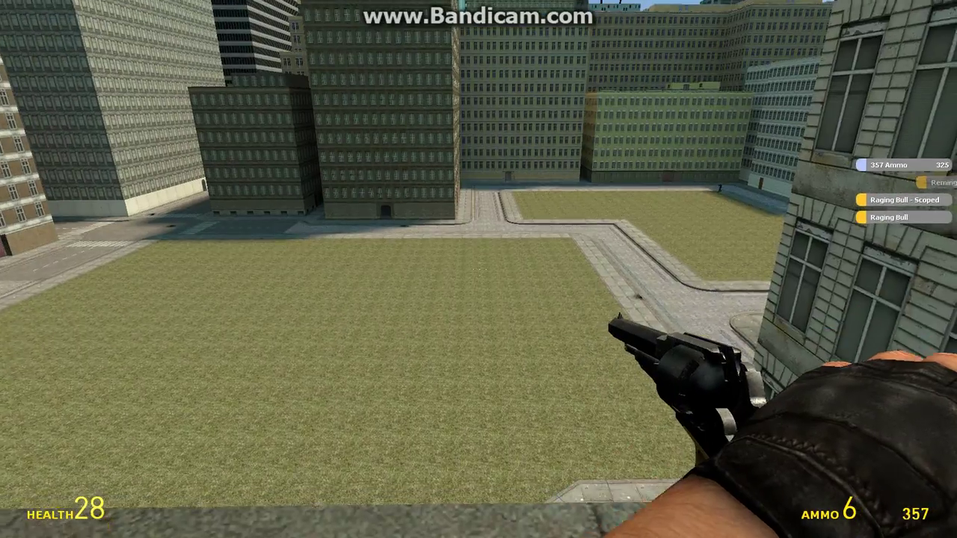
pyautogui.press('q')
pyautogui.press('q')
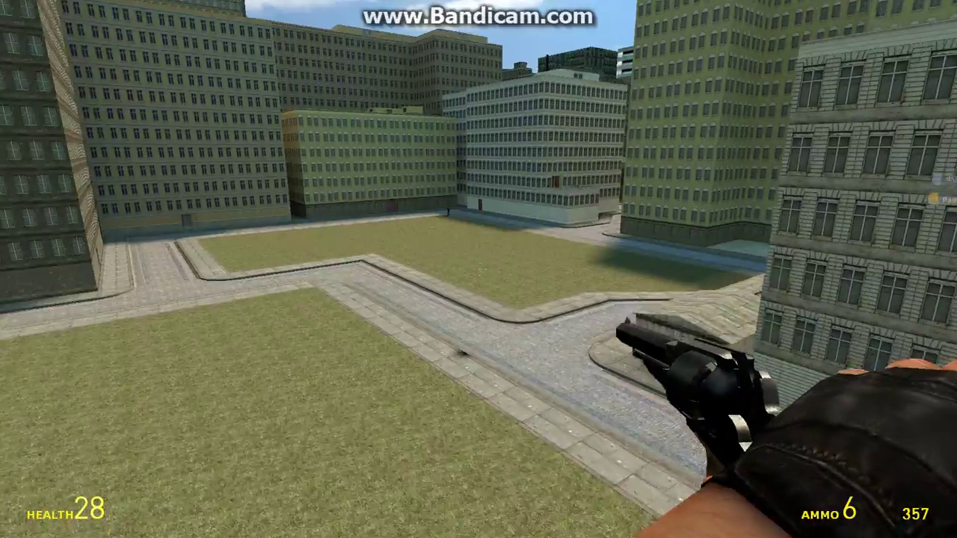
pyautogui.hotkey('shift', 'w')
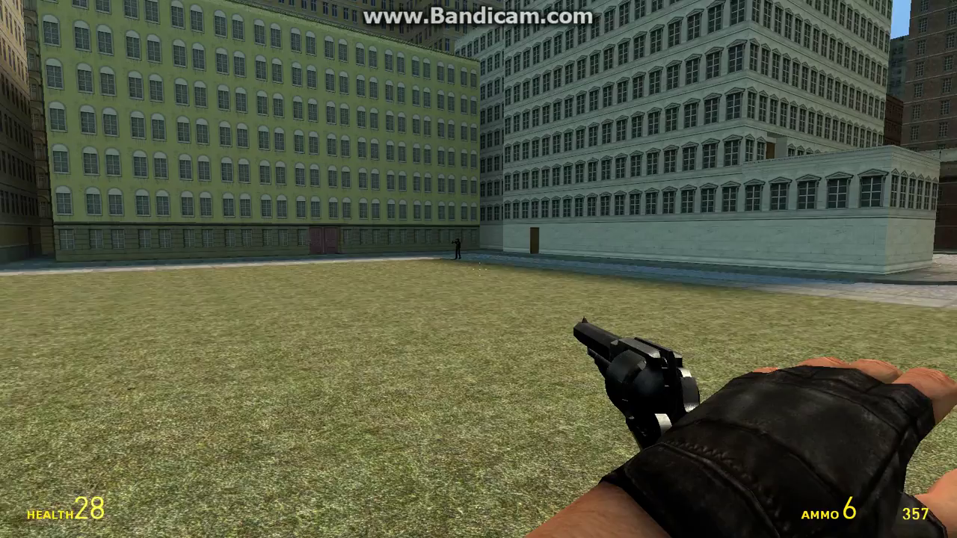
# Switch between the prop spawnlists and entities catalogue, ending on Half-Life 2 entities
pyautogui.press('q')
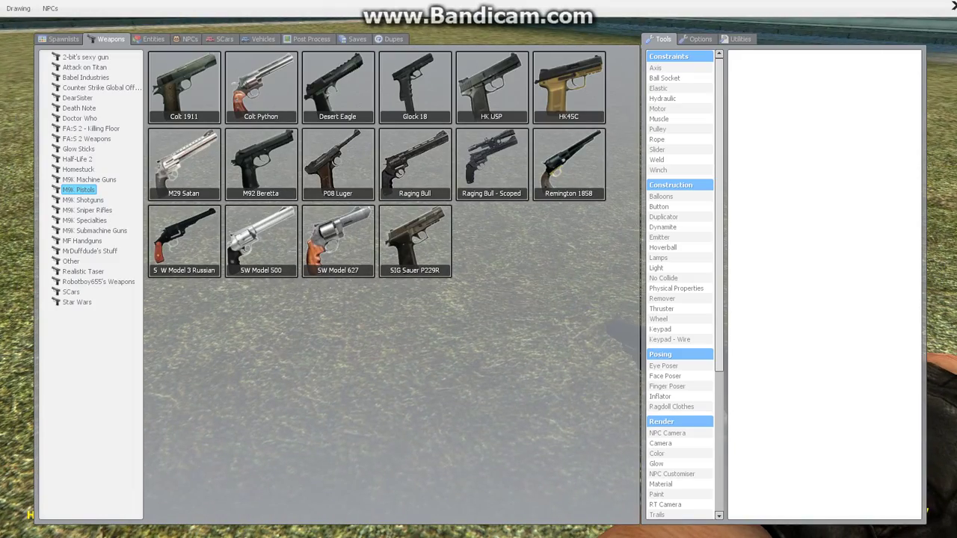
pyautogui.click(60, 39)
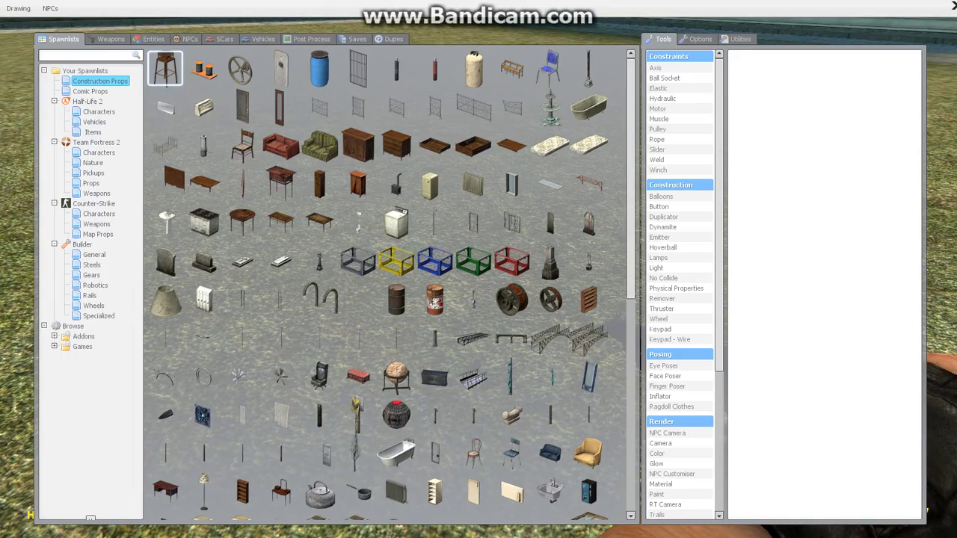
pyautogui.click(149, 39)
pyautogui.click(60, 38)
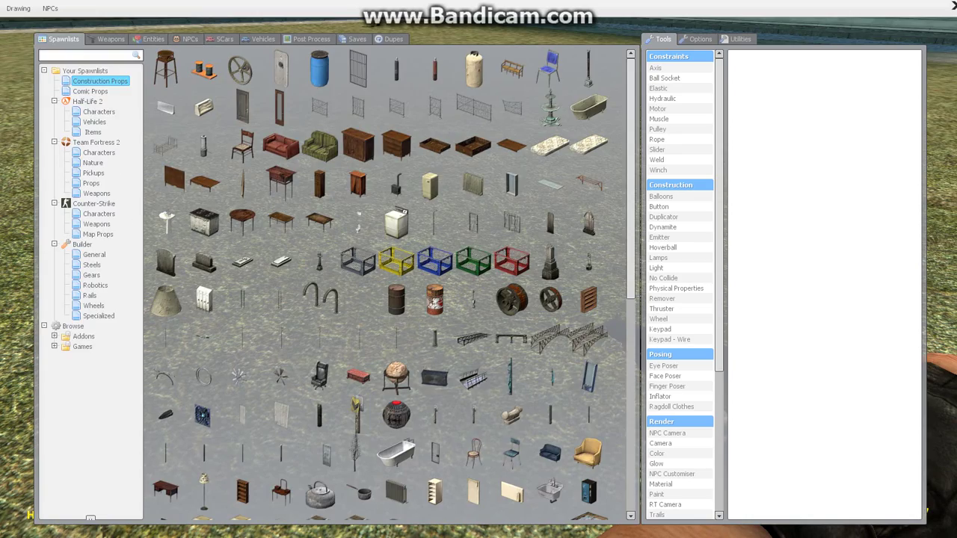
pyautogui.click(153, 39)
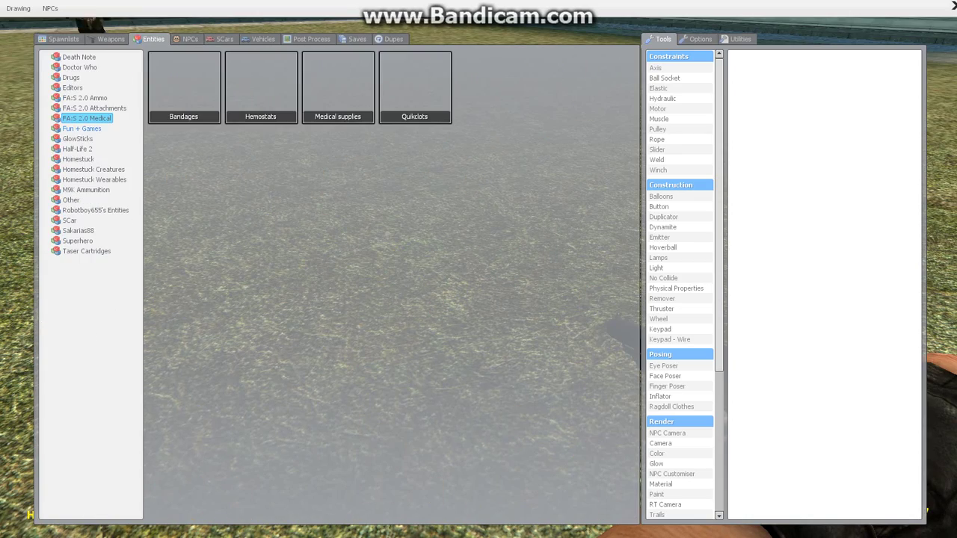
pyautogui.click(77, 149)
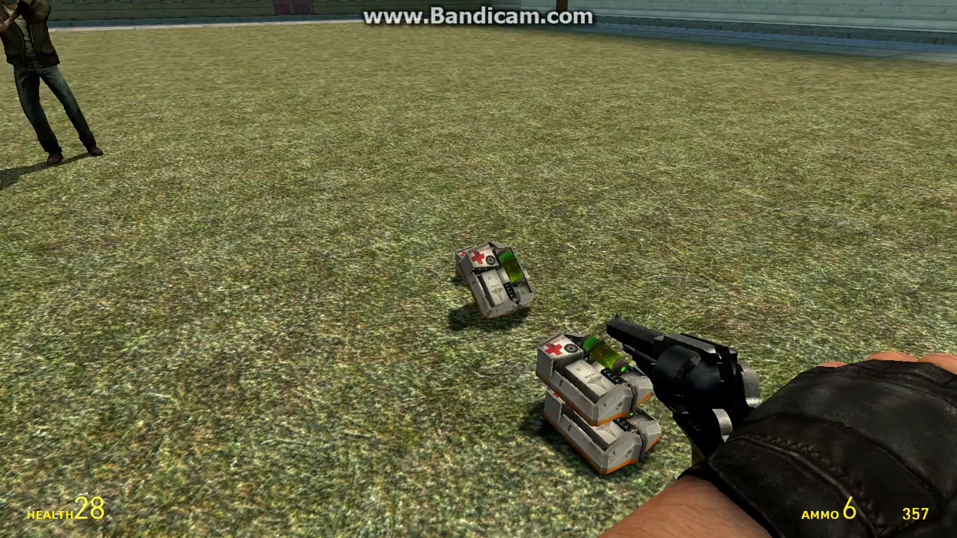
# Check the spawned health kits on the ground and undo the extra ones
pyautogui.press('q')
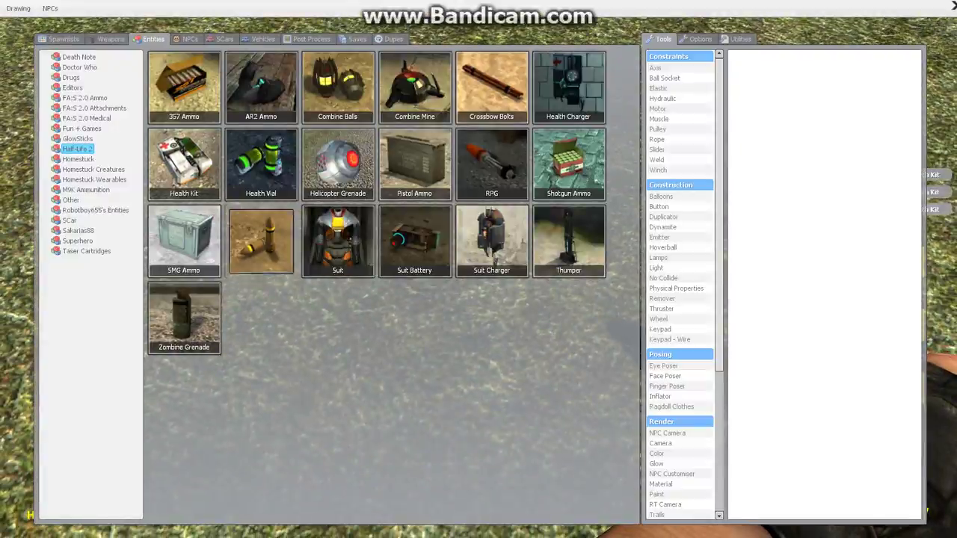
pyautogui.press('q')
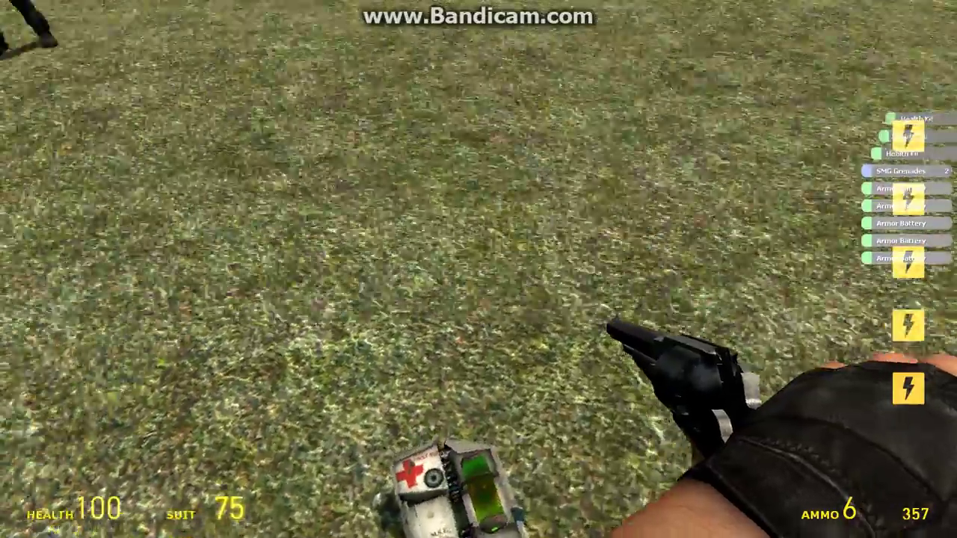
pyautogui.press('z')
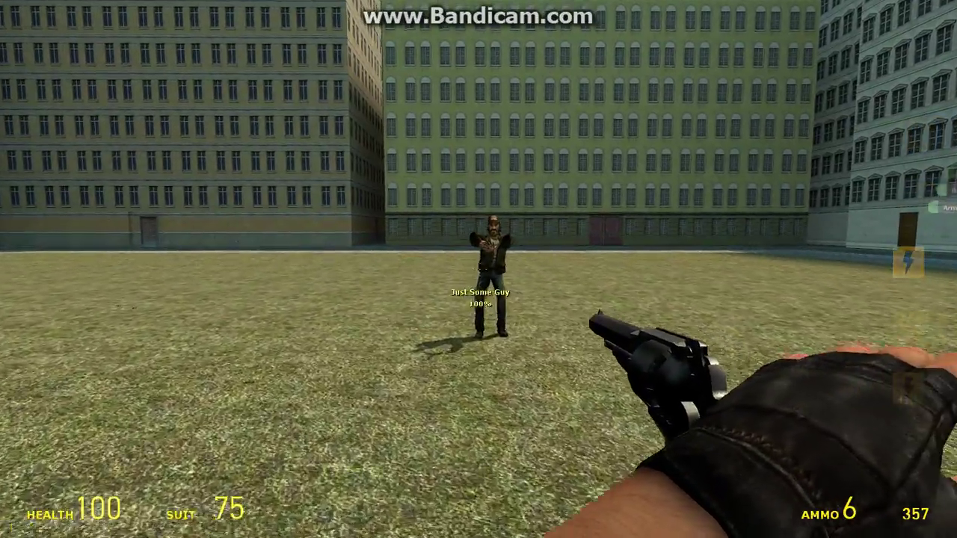
pyautogui.press('c')
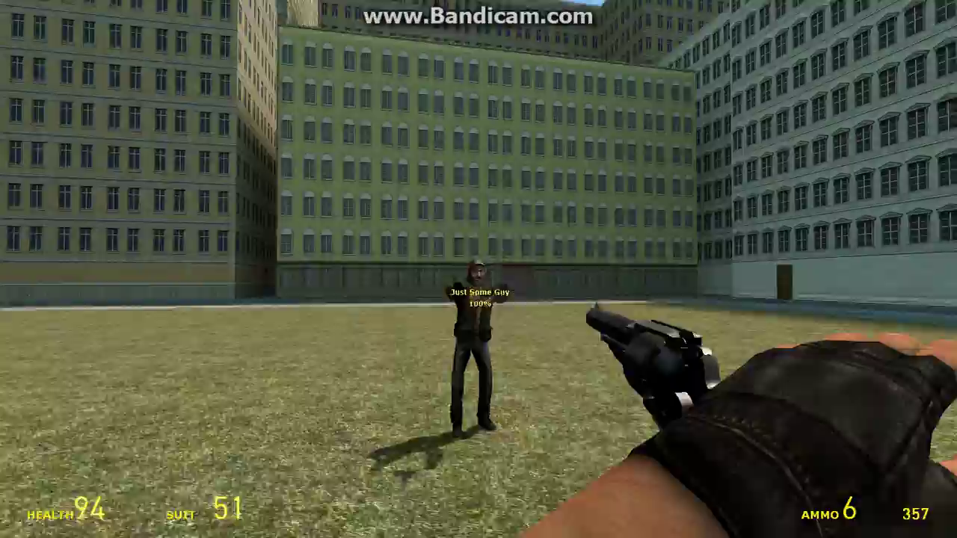
# Shoot Just Some Guy with the revolver until it is empty
pyautogui.click(479, 269)
pyautogui.click(478, 269)
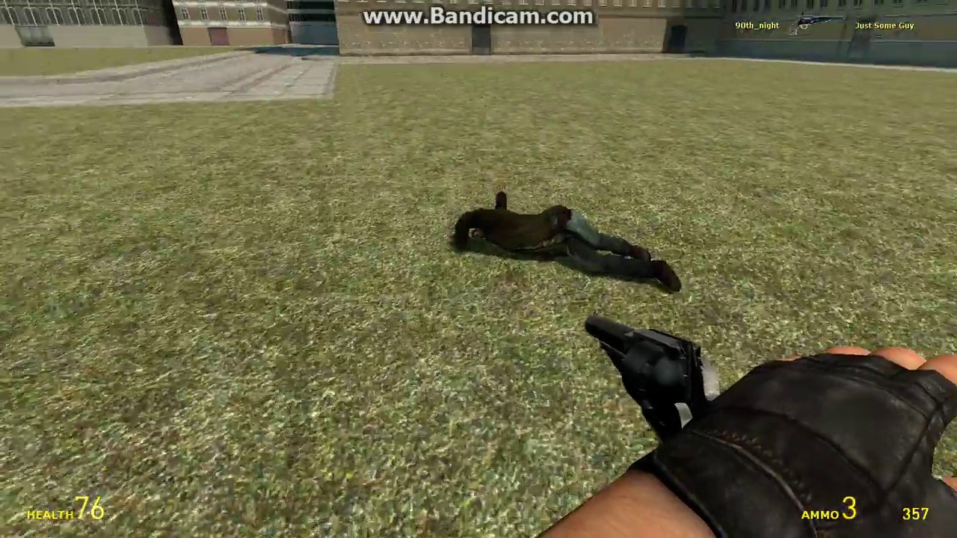
pyautogui.click(479, 269)
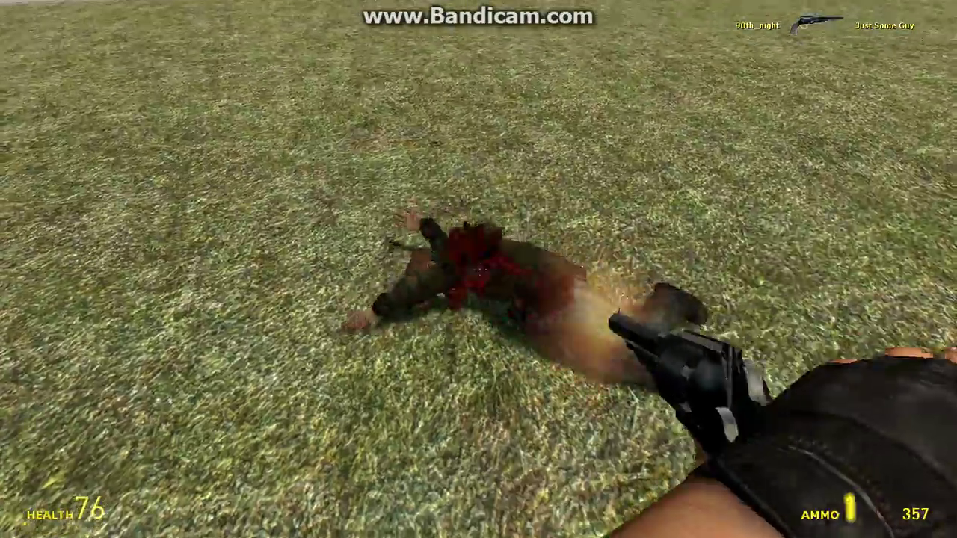
pyautogui.press('q')
pyautogui.click(479, 269)
pyautogui.press('c')
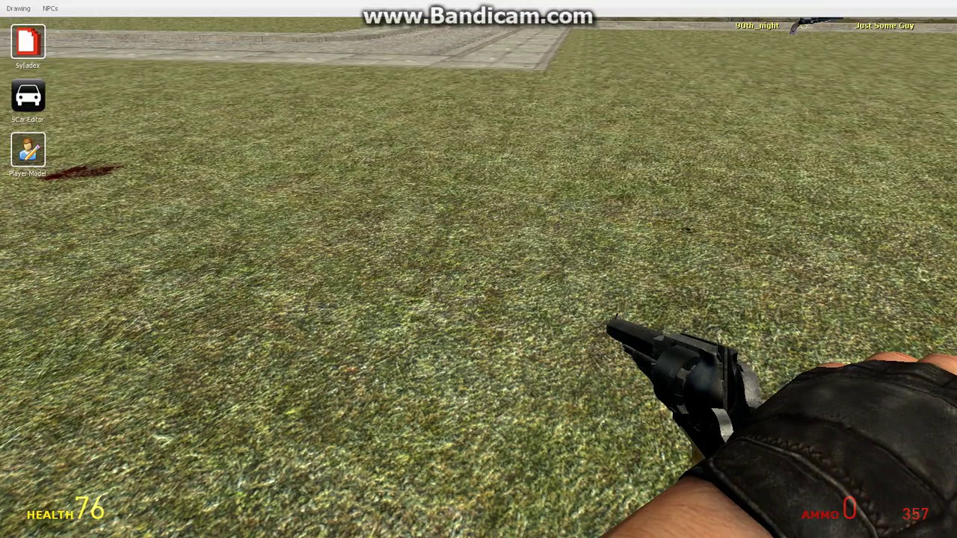
# Preview the Alice, black suit and fedora, Mario and Master Chief player models
pyautogui.click(27, 150)
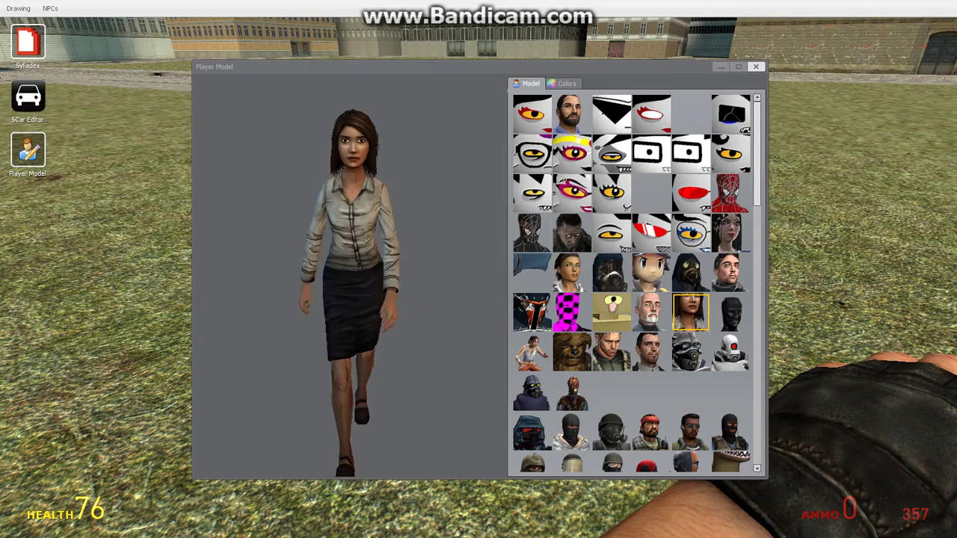
pyautogui.click(673, 232)
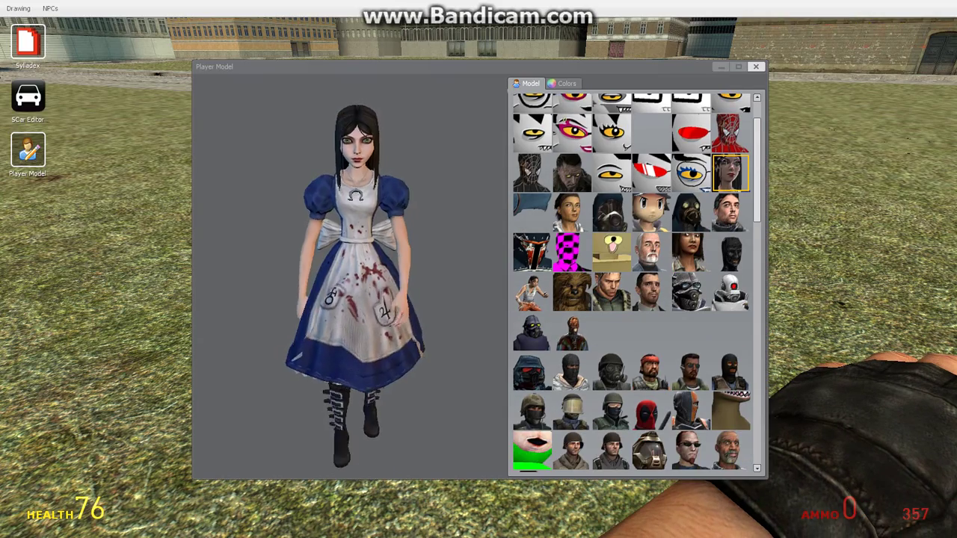
pyautogui.press('c')
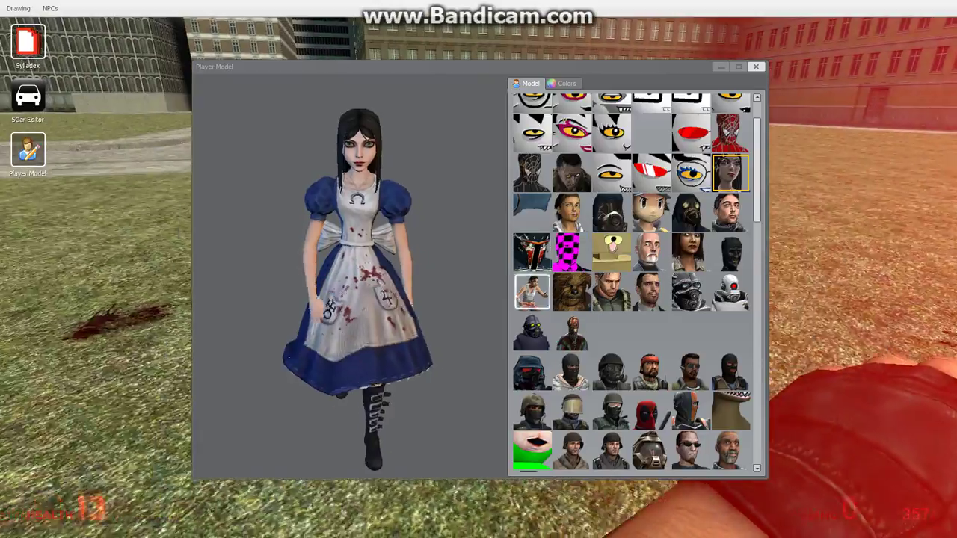
pyautogui.scroll(-3, 650, 299)
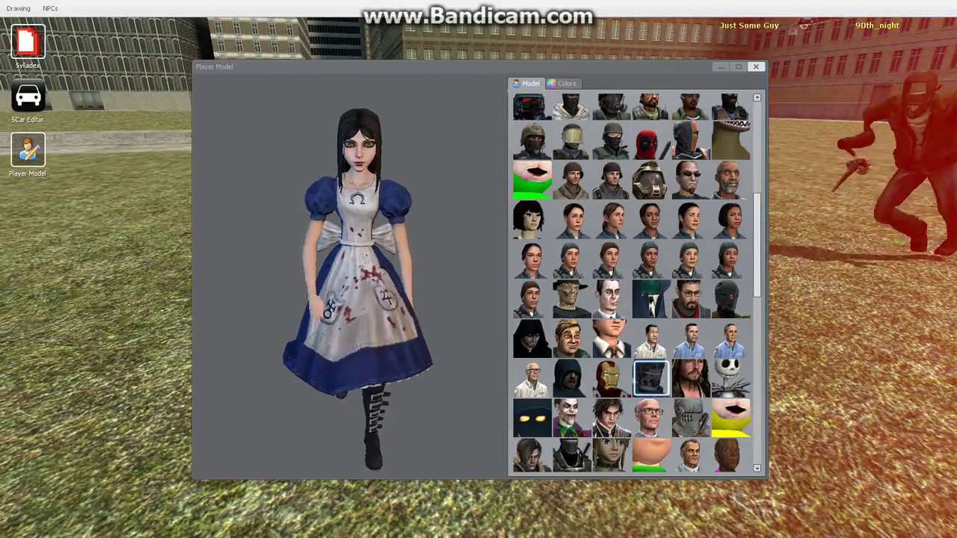
pyautogui.scroll(-2, 673, 329)
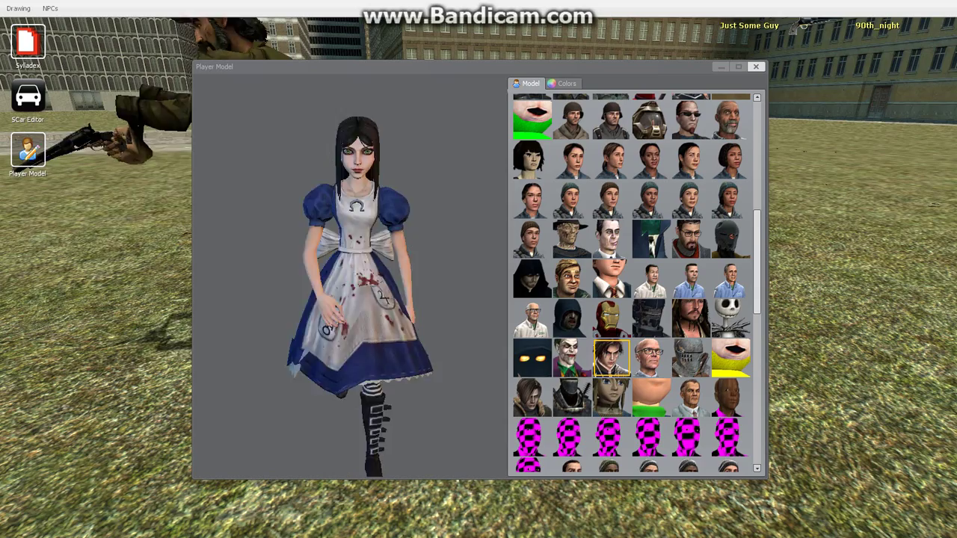
pyautogui.scroll(-3, 560, 320)
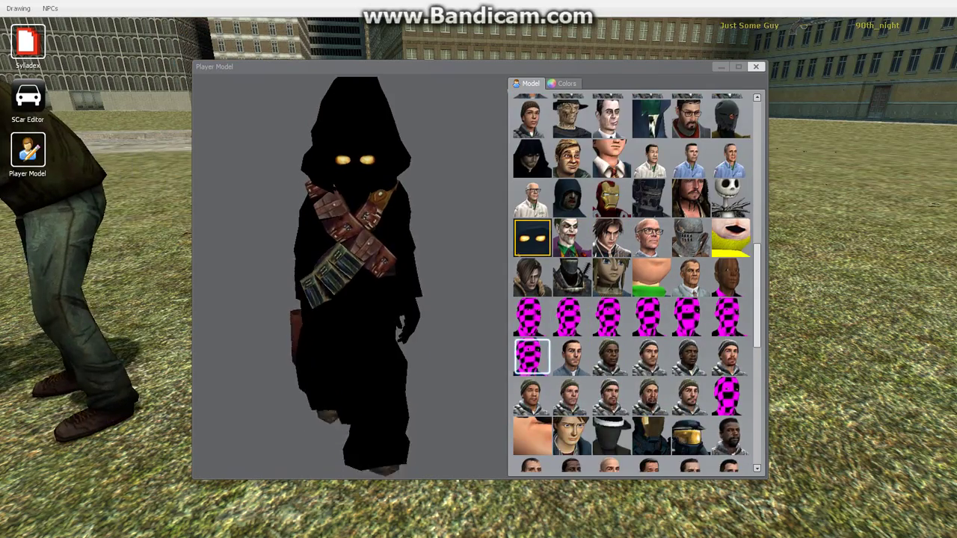
pyautogui.click(572, 314)
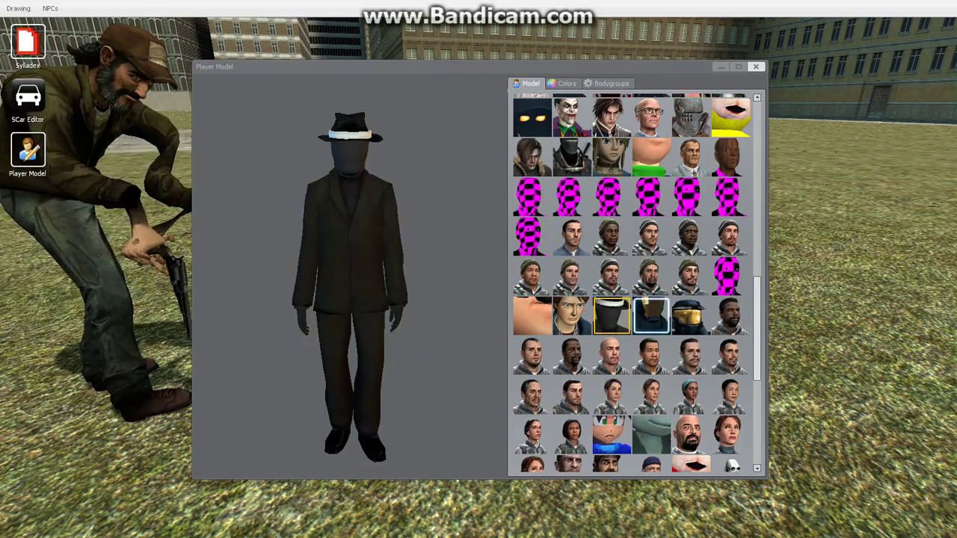
pyautogui.click(532, 315)
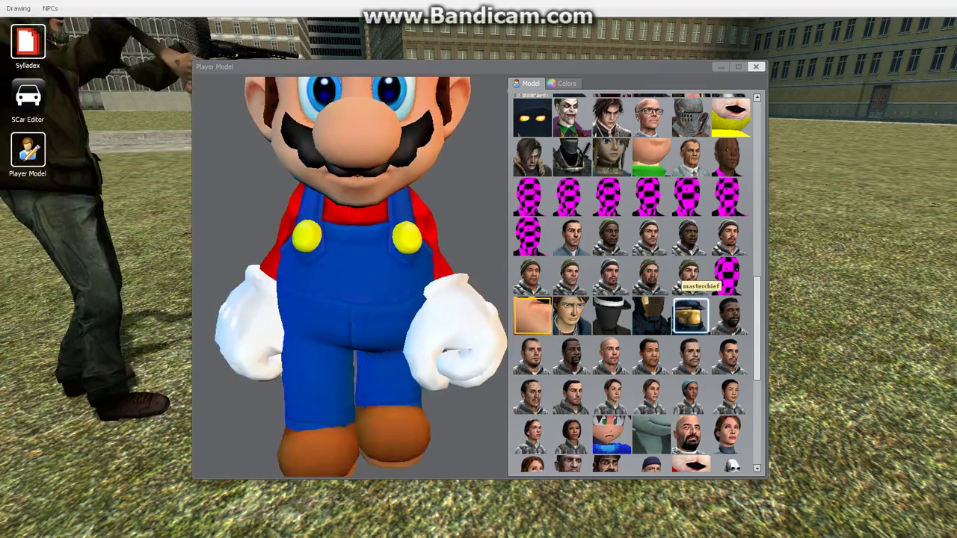
pyautogui.click(690, 314)
pyautogui.scroll(-4, 650, 355)
pyautogui.scroll(-2, 651, 353)
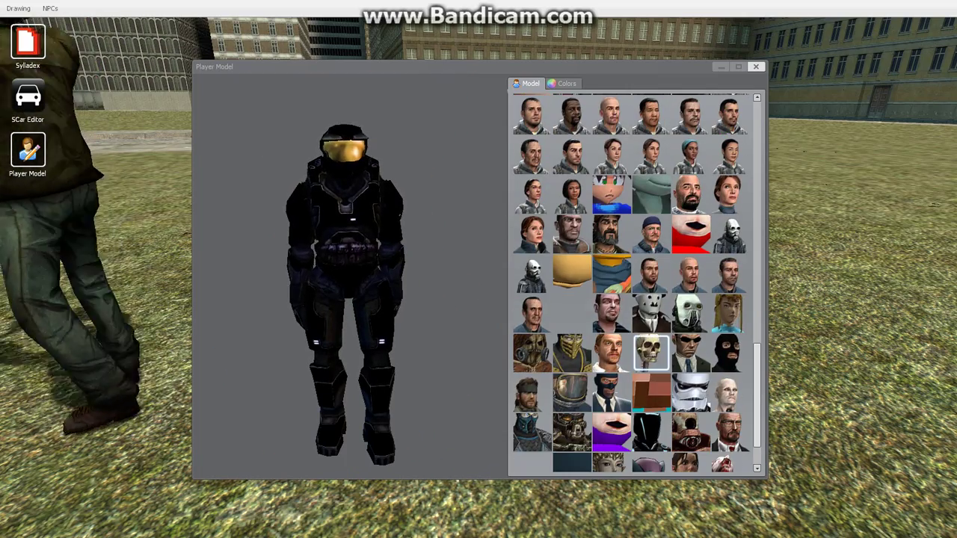
pyautogui.scroll(-2, 650, 372)
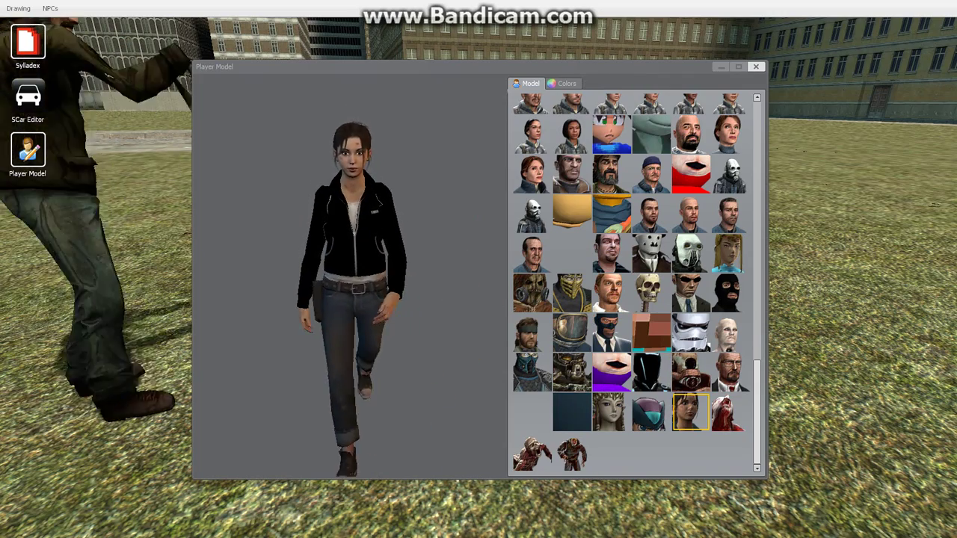
# Make the player and physgun colours green, respawn, and equip the shotgun
pyautogui.click(562, 83)
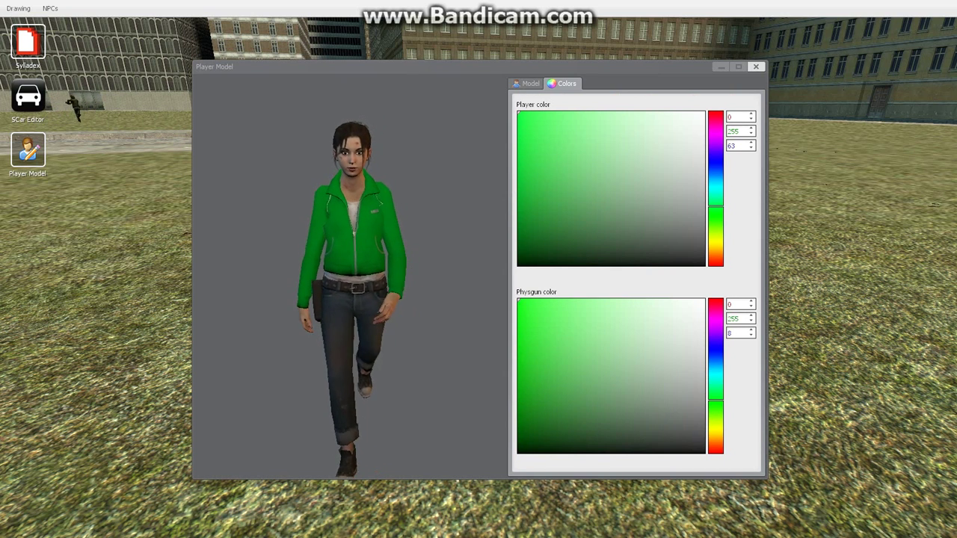
pyautogui.press('c')
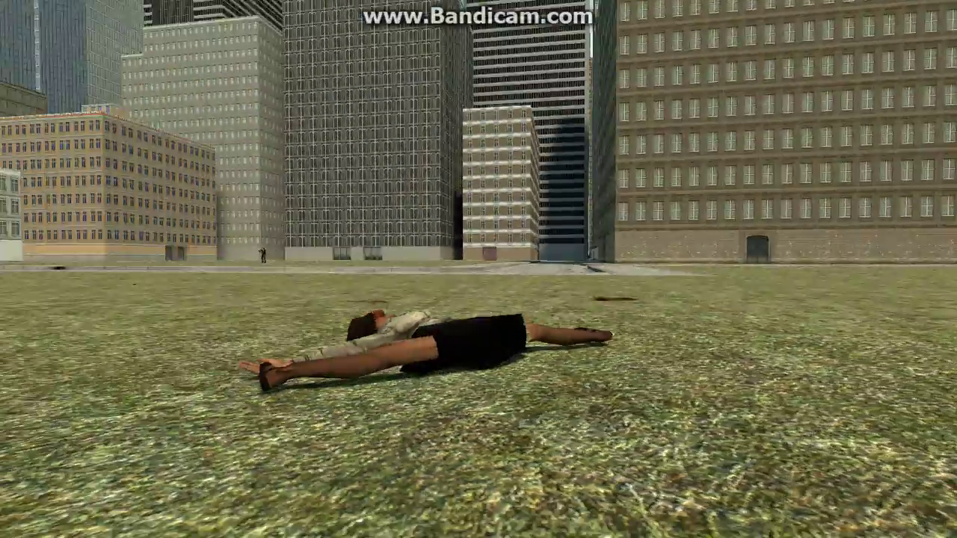
pyautogui.scroll(-3, 478, 269)
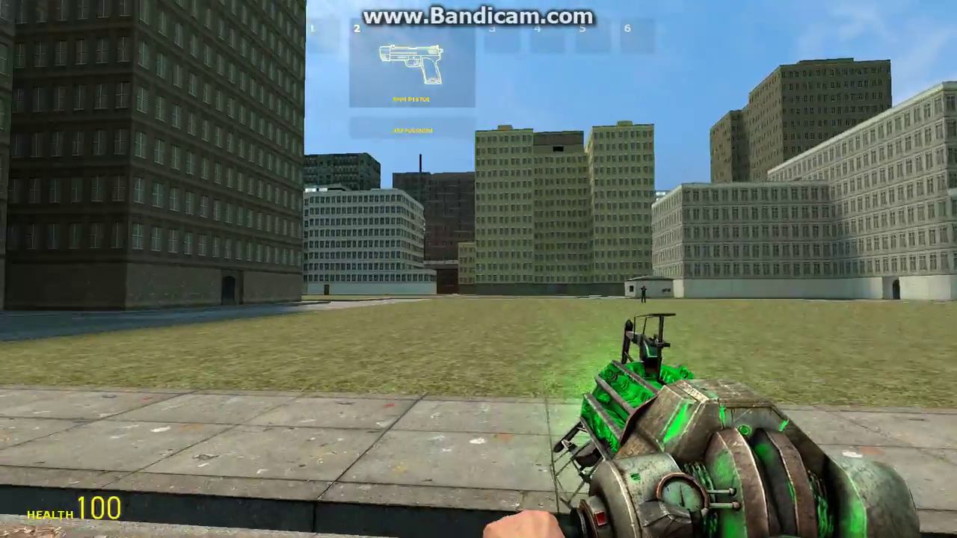
pyautogui.scroll(-4, 478, 269)
pyautogui.click(479, 270)
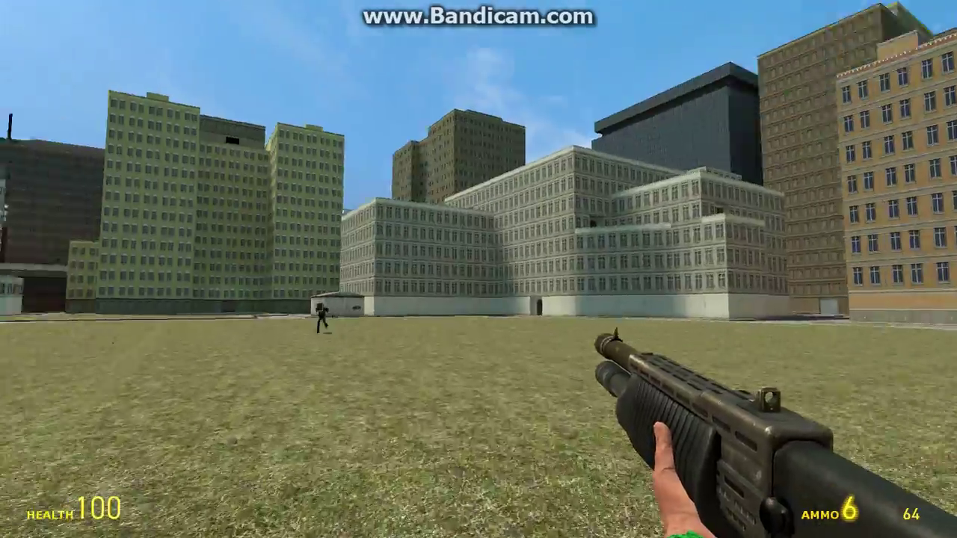
pyautogui.press('q')
# Equip the Remington 1858 revolver from the M9K Pistols list
pyautogui.click(107, 39)
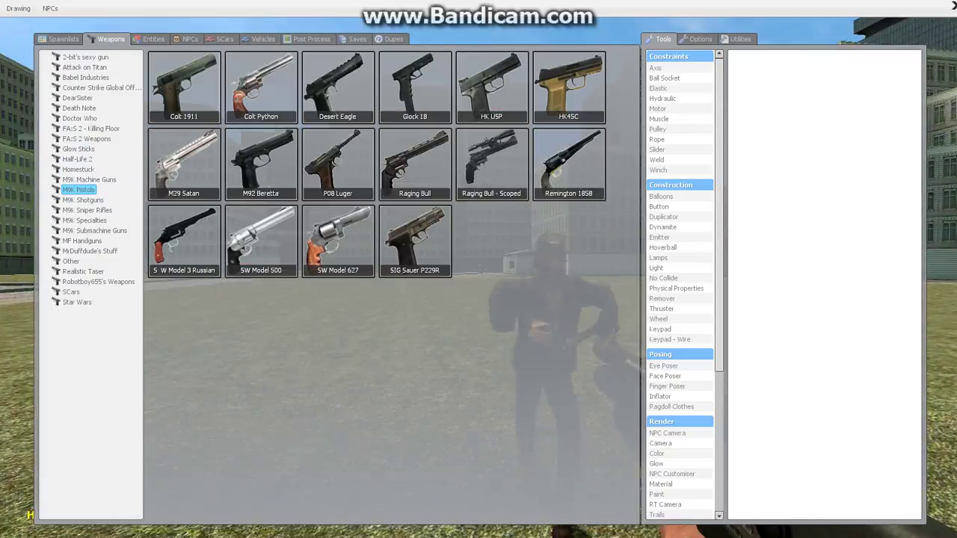
pyautogui.press('q')
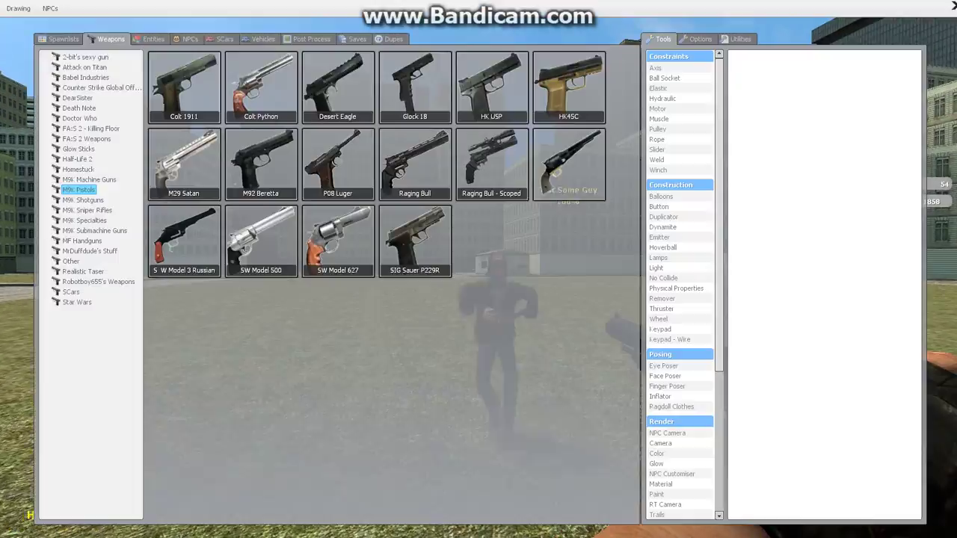
pyautogui.click(569, 165)
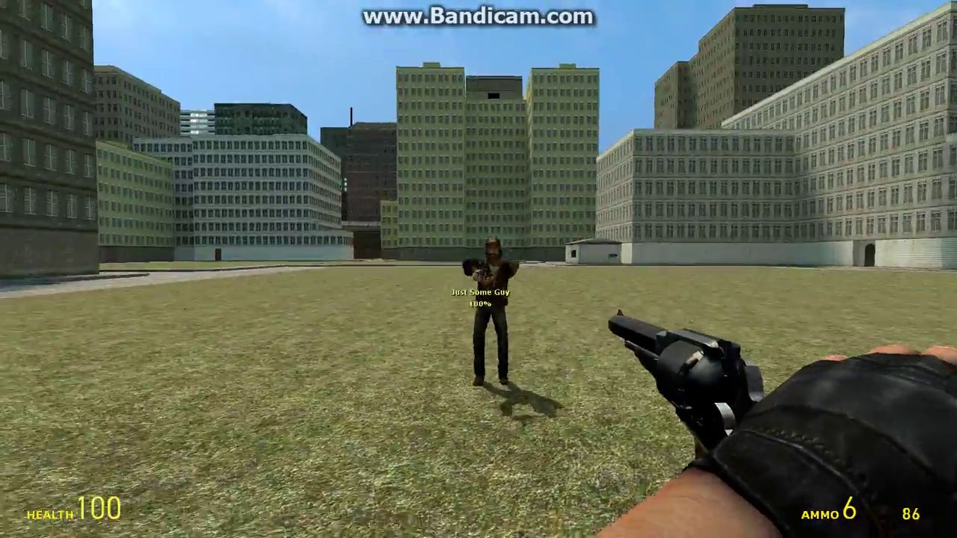
pyautogui.press('1')
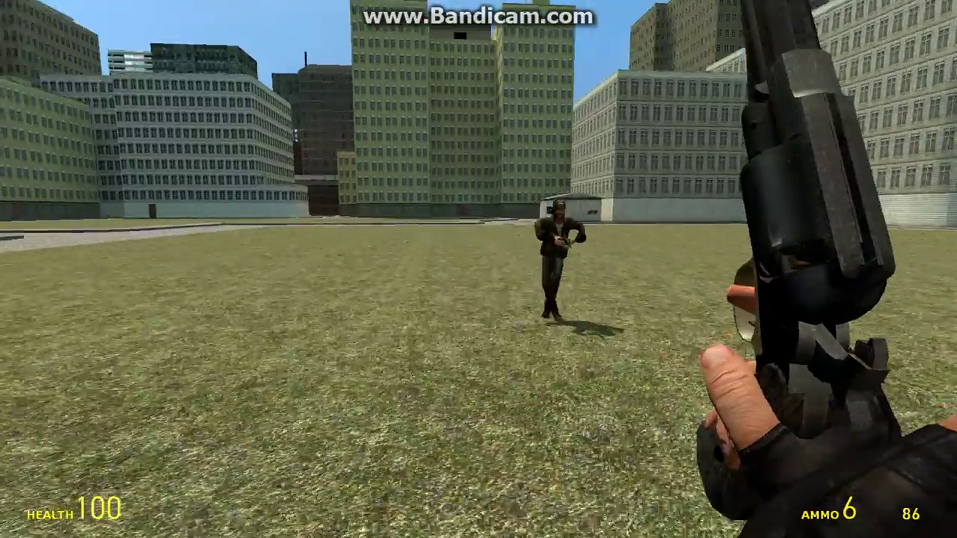
# Spawn the M79 GL grenade launcher from the M9K Specialties list
pyautogui.press('q')
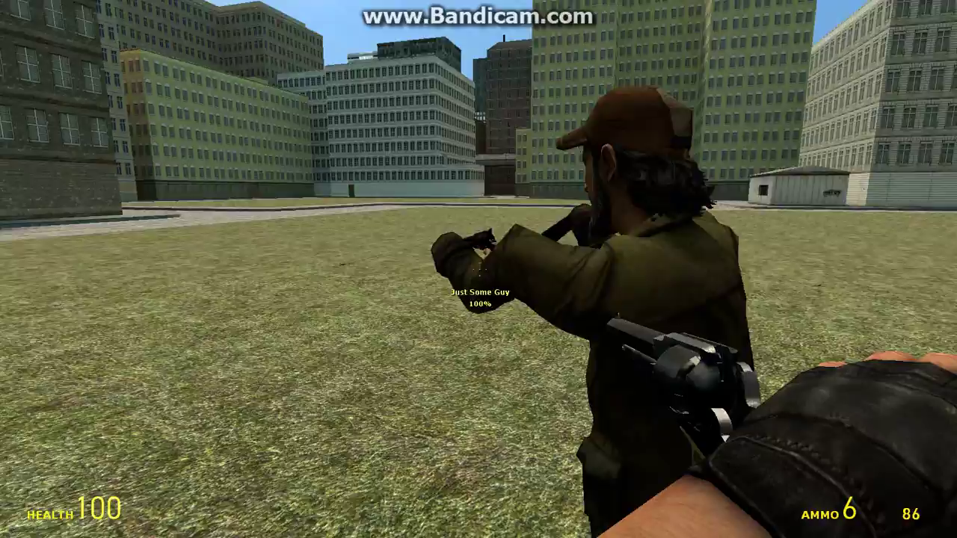
pyautogui.press('q')
pyautogui.click(89, 180)
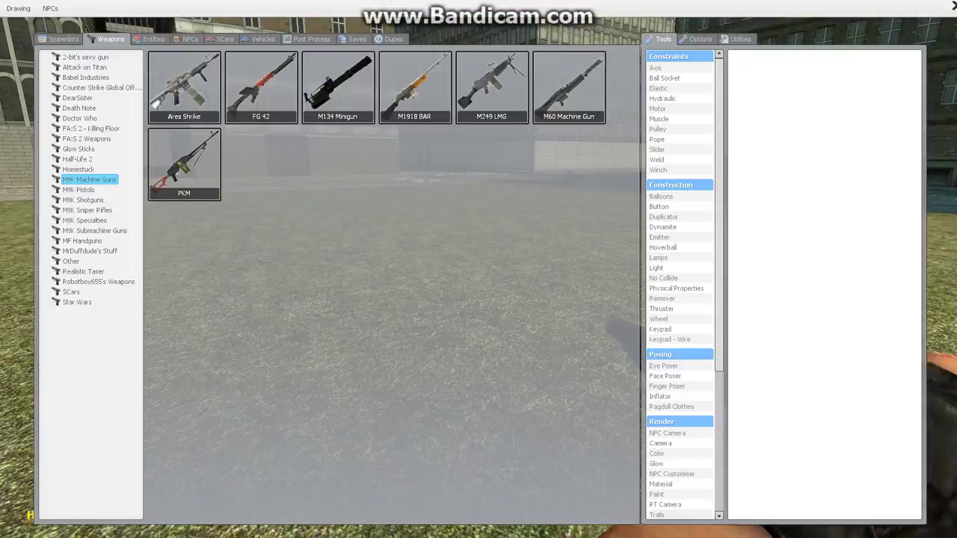
pyautogui.click(84, 220)
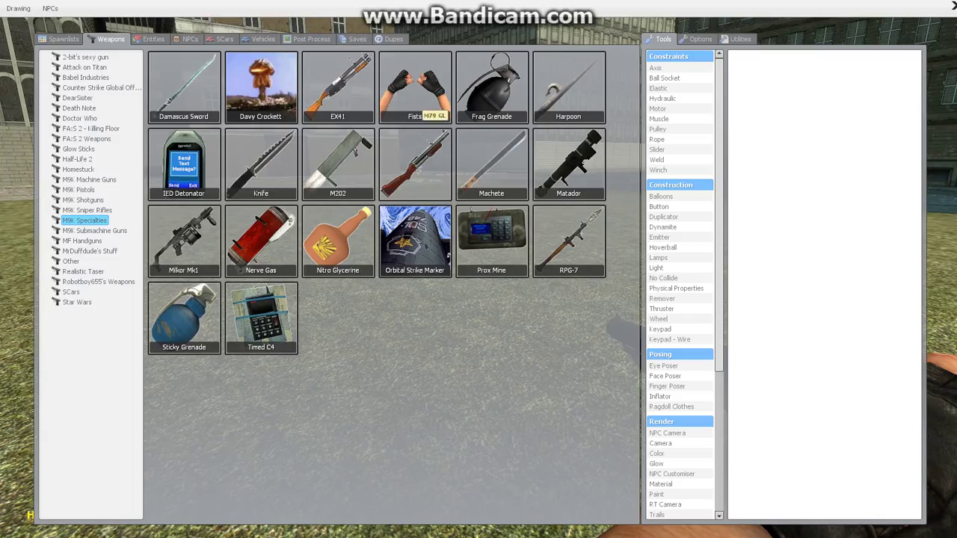
pyautogui.click(416, 161)
# Equip the Matador rocket launcher, then switch back to the revolver
pyautogui.click(569, 164)
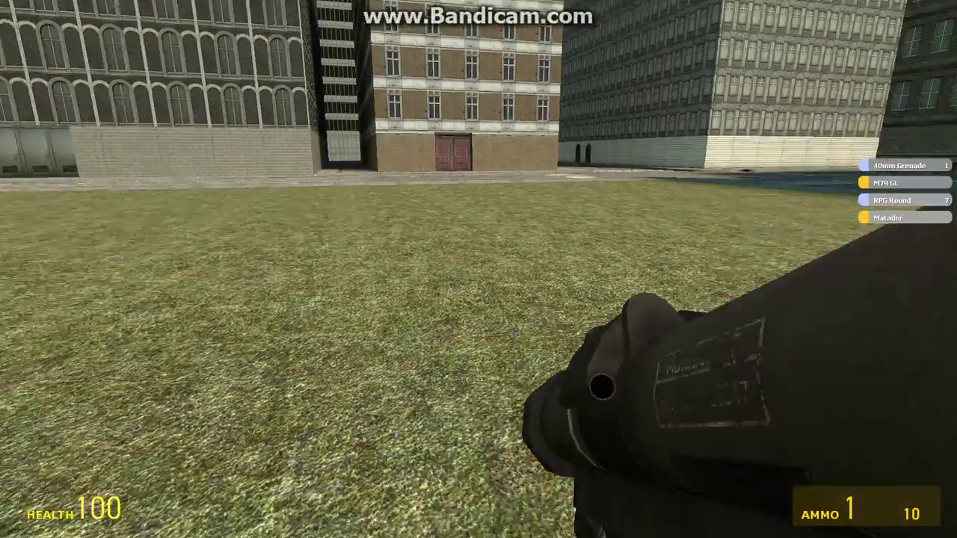
pyautogui.scroll(3, 479, 269)
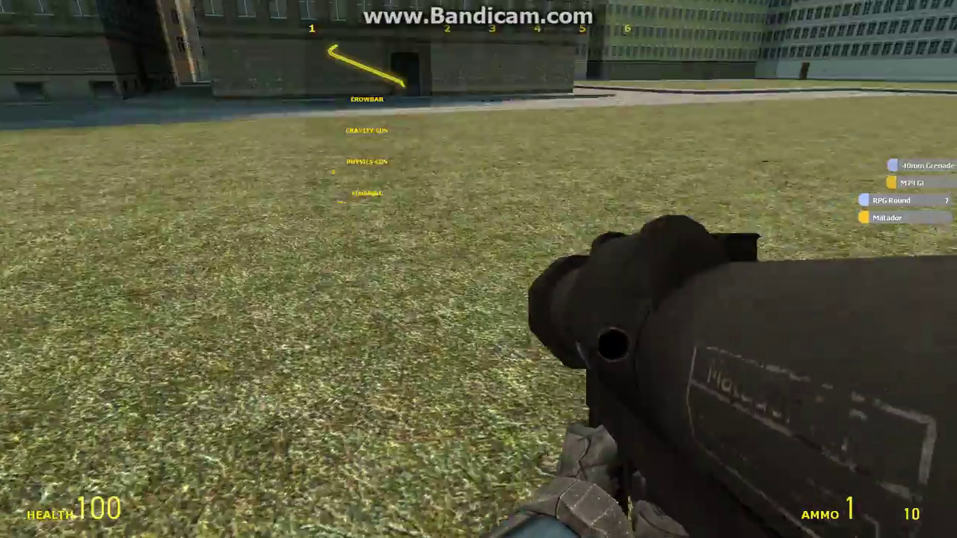
pyautogui.click(479, 269)
pyautogui.scroll(-1, 478, 269)
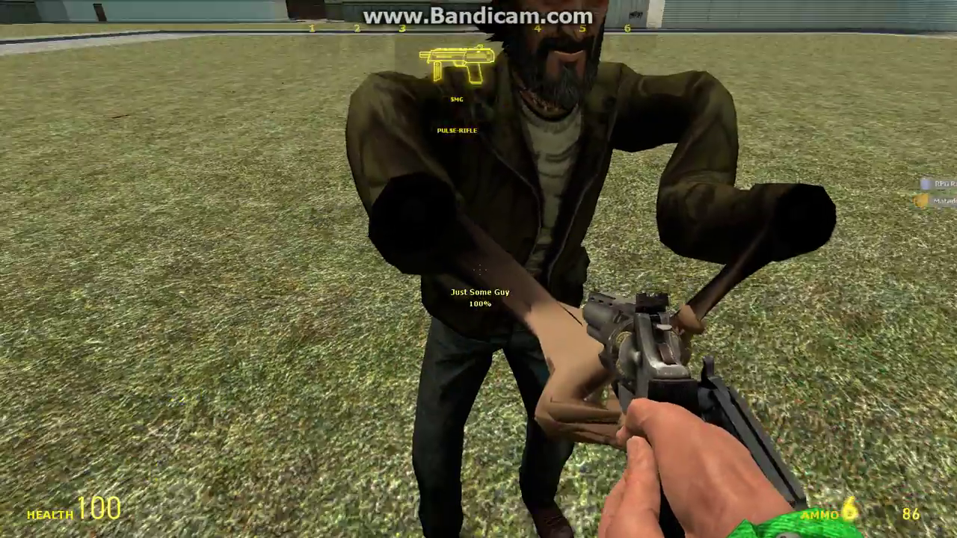
pyautogui.scroll(-1, 479, 269)
pyautogui.scroll(2, 479, 270)
pyautogui.click(479, 270)
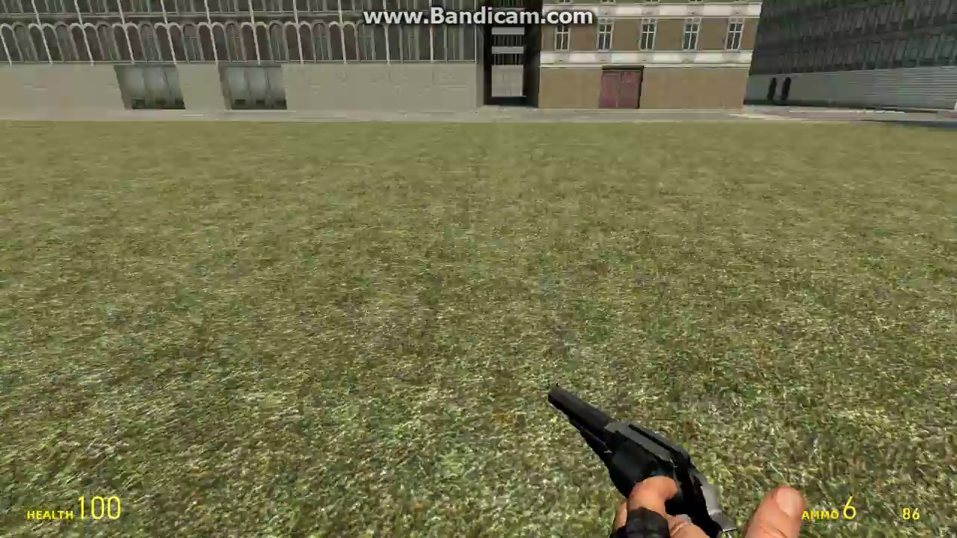
pyautogui.press('q')
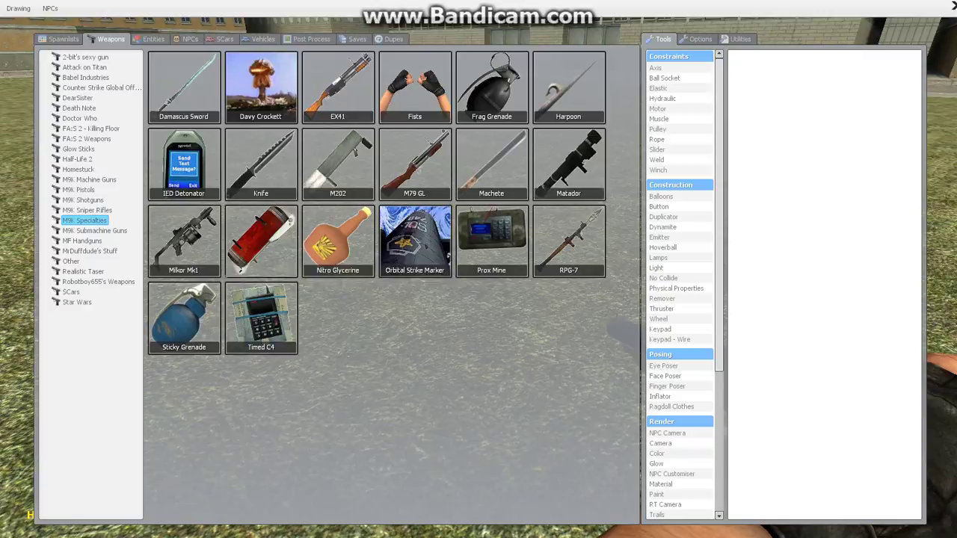
pyautogui.scroll(2, 479, 269)
pyautogui.scroll(1, 478, 269)
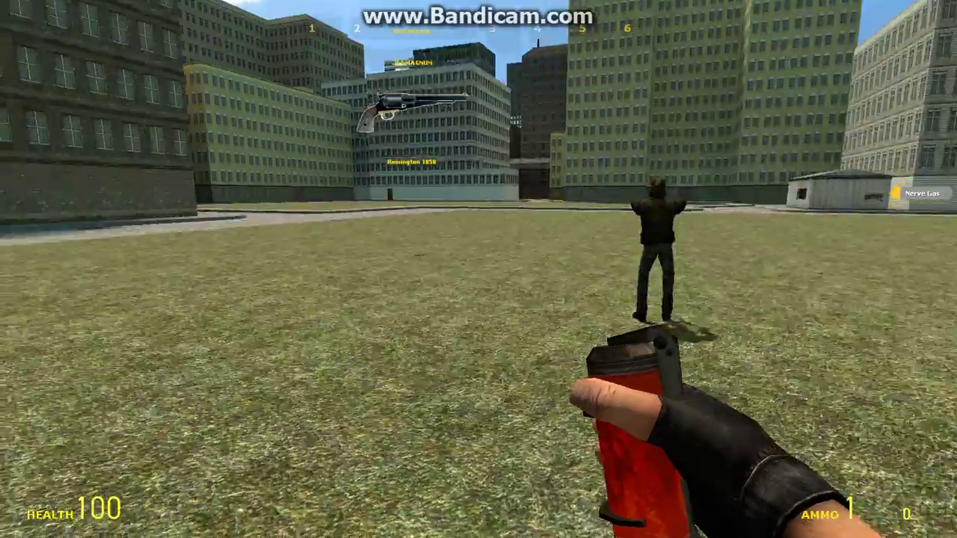
# Walk toward Just Some Guy and launch an SMG grenade at him
pyautogui.press('1')
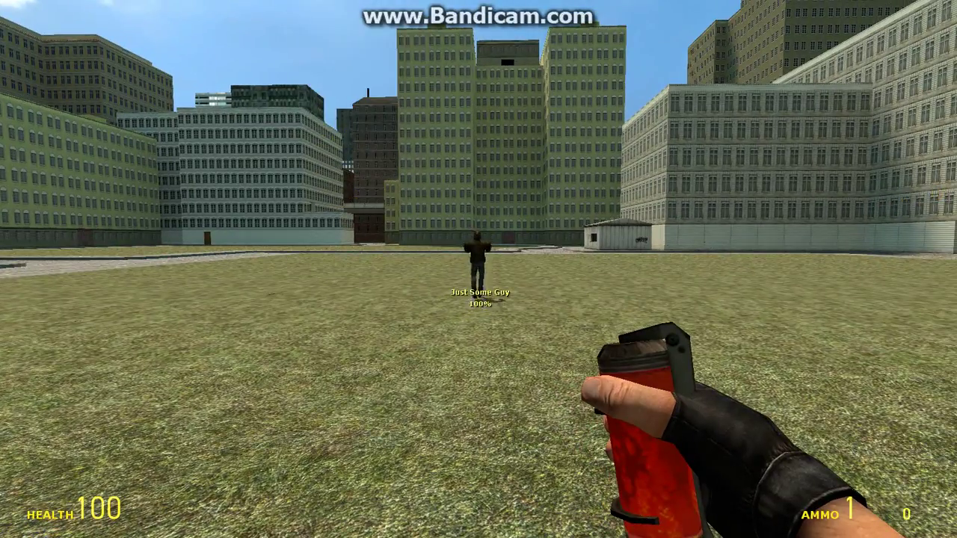
pyautogui.press('w')
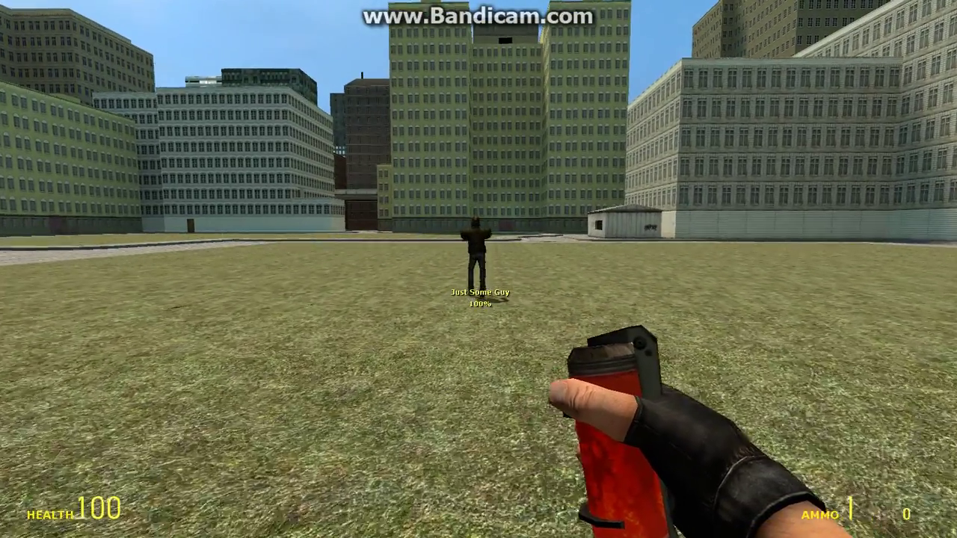
pyautogui.press('w')
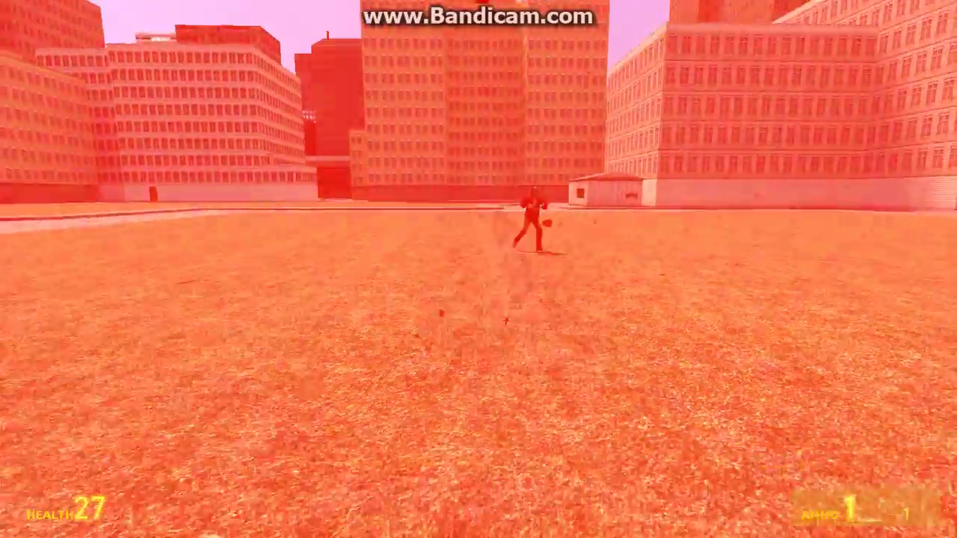
pyautogui.press('3')
pyautogui.rightClick(478, 269)
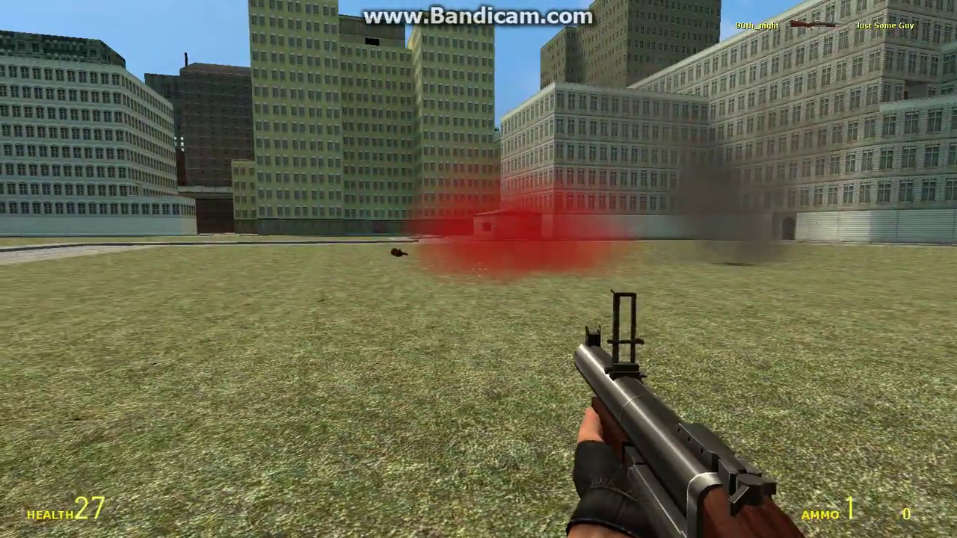
# Cycle to the .357 Magnum, die, respawn and bring up the spawn menu
pyautogui.press('1')
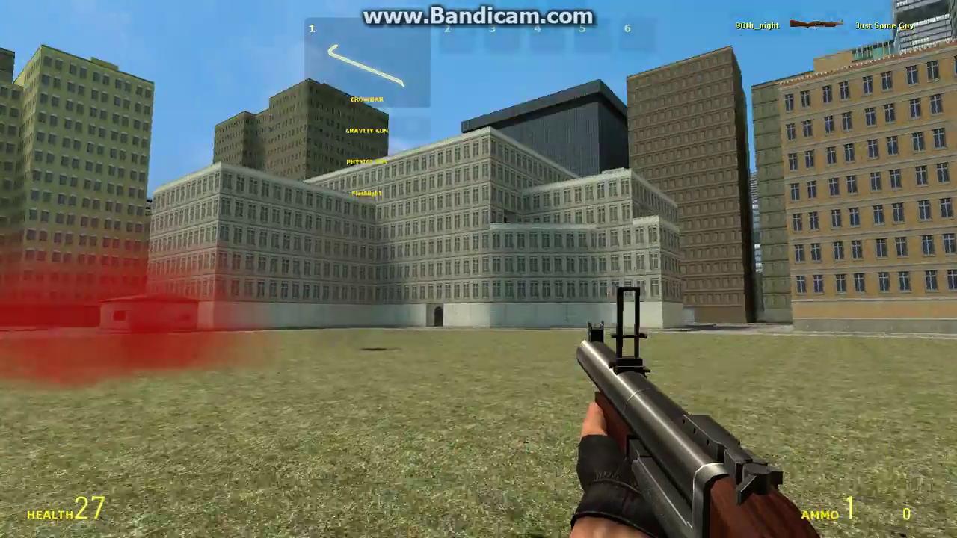
pyautogui.press('2')
pyautogui.press('3')
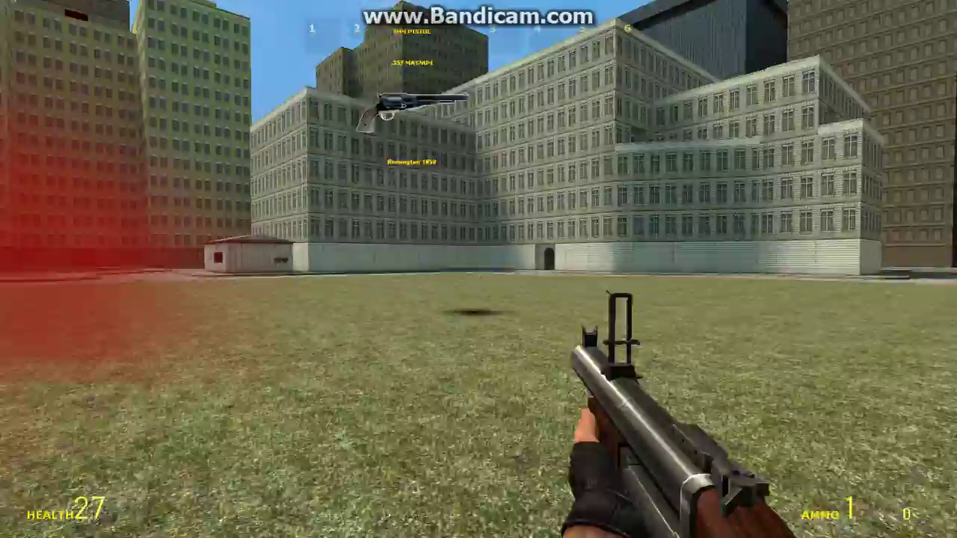
pyautogui.click(478, 269)
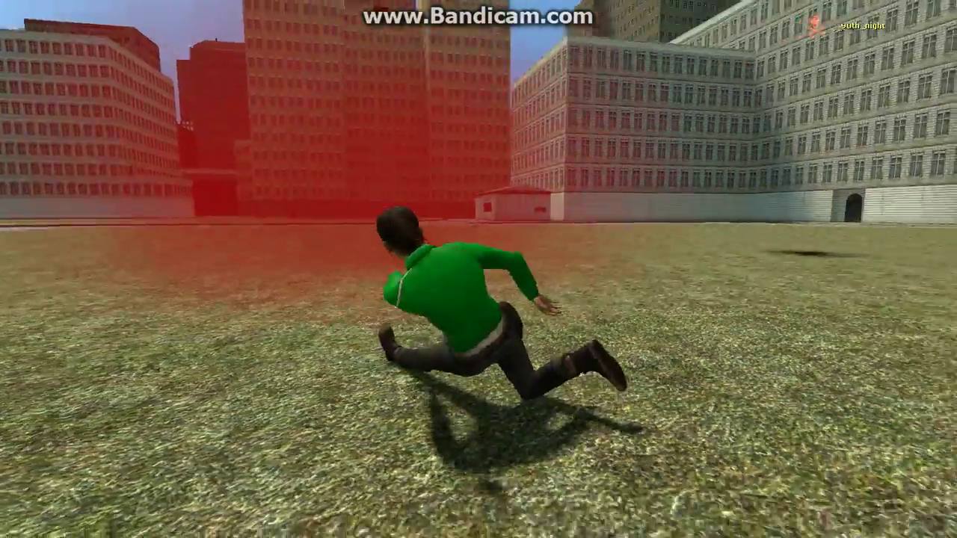
pyautogui.click(478, 269)
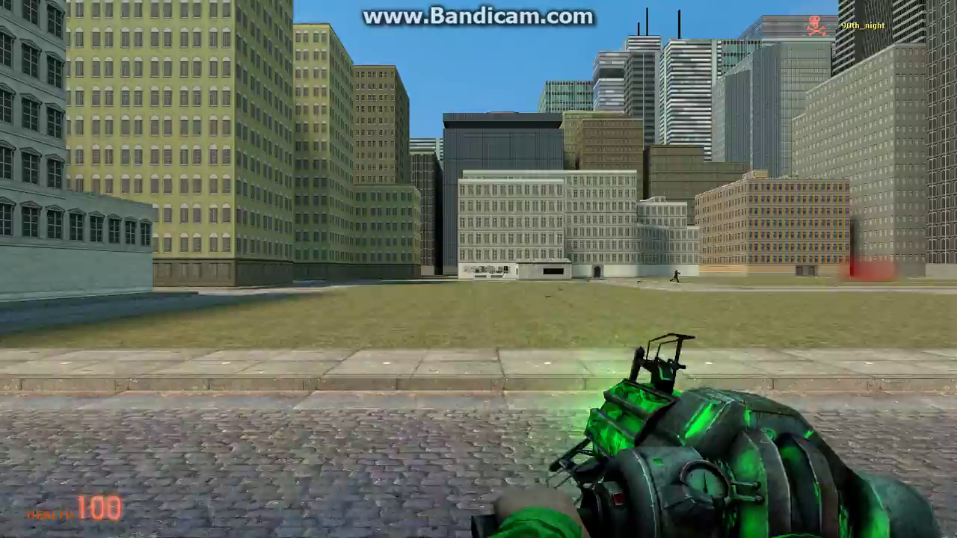
pyautogui.press('q')
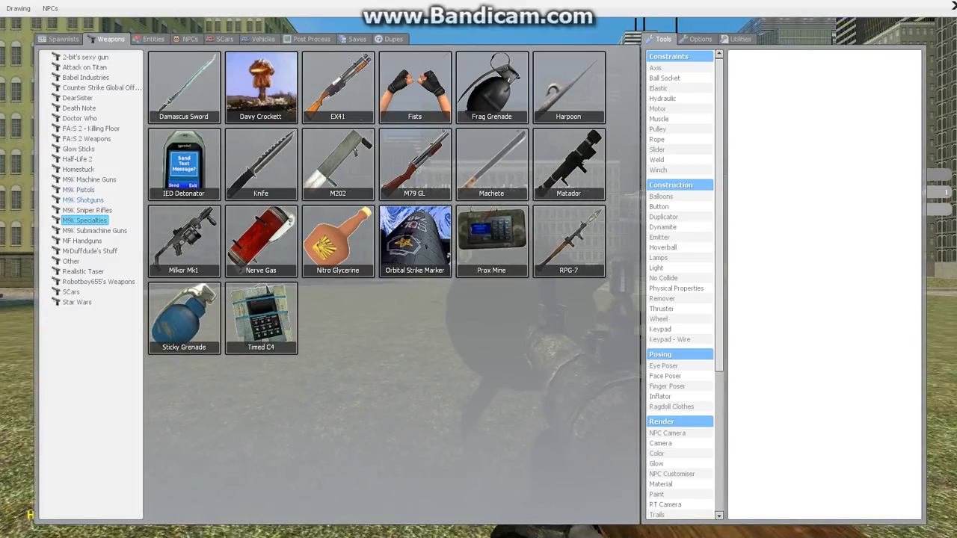
# Re-equip the Remington 1858 from M9K Pistols and walk toward Just Some Guy
pyautogui.click(83, 200)
pyautogui.click(569, 164)
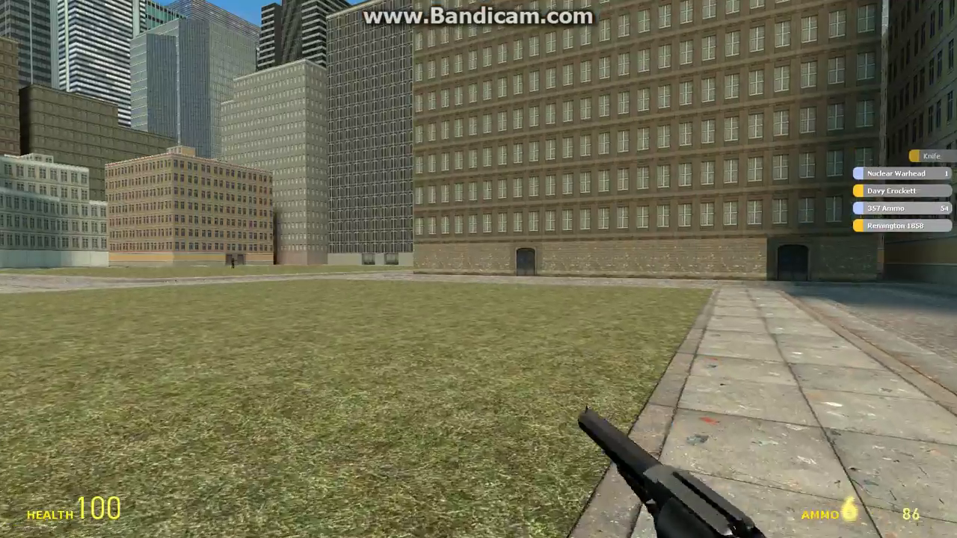
pyautogui.press('q')
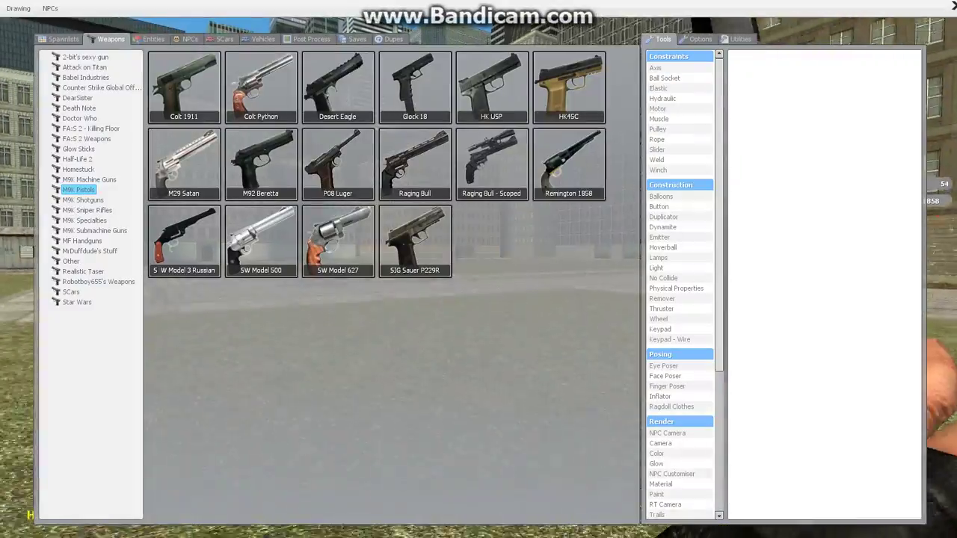
pyautogui.press('w')
pyautogui.press('w')
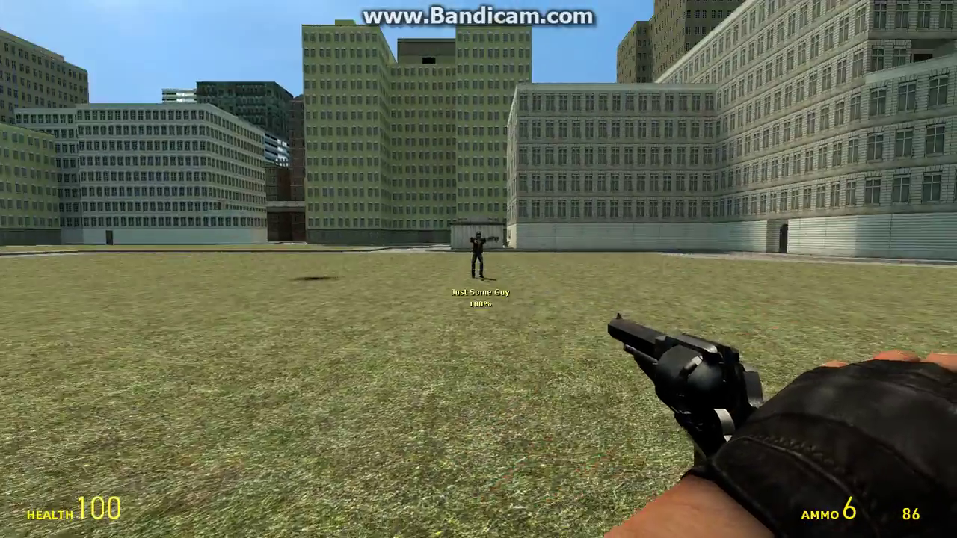
# Fire two revolver shots at Just Some Guy, then switch to the RPG and rocket him
pyautogui.click(479, 269)
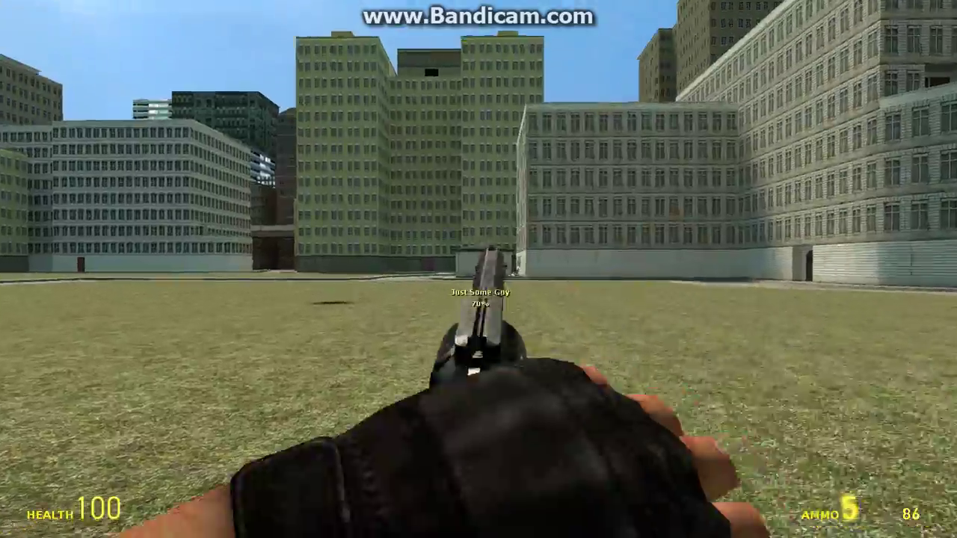
pyautogui.click(479, 269)
pyautogui.scroll(-1, 479, 270)
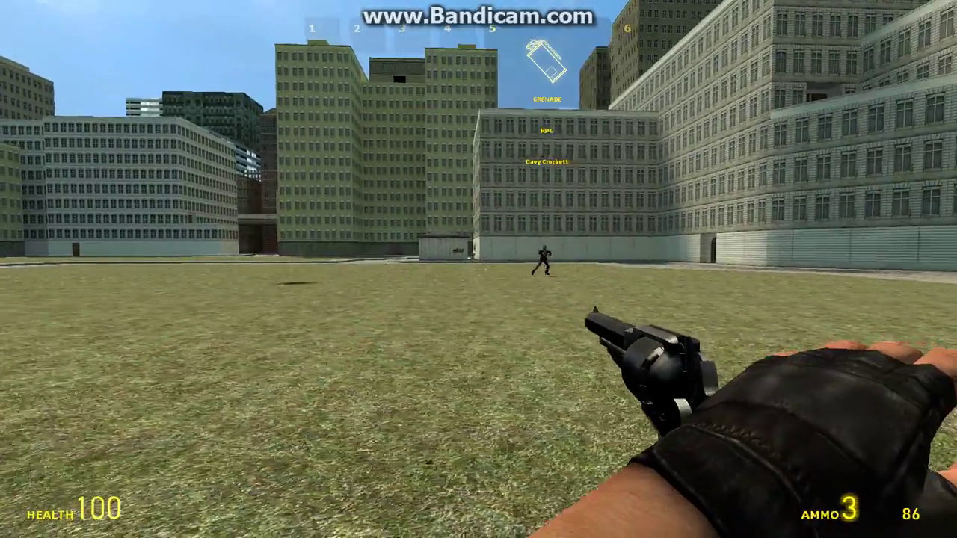
pyautogui.scroll(-1, 479, 269)
pyautogui.click(479, 269)
pyautogui.press('w')
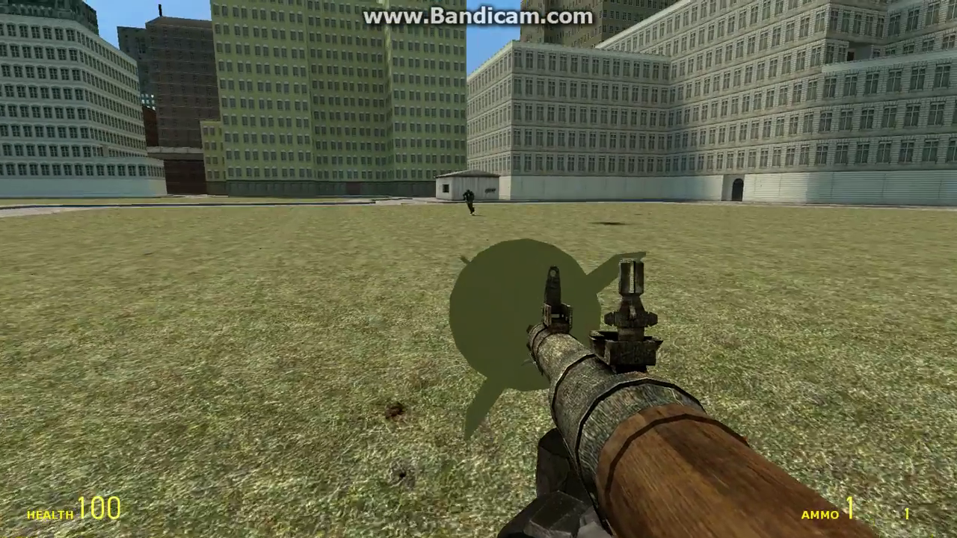
pyautogui.click(478, 269)
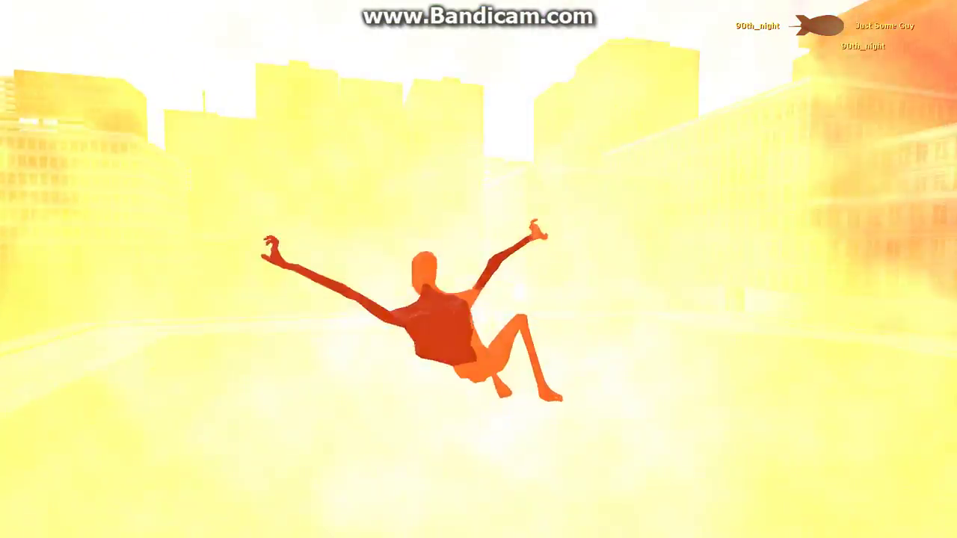